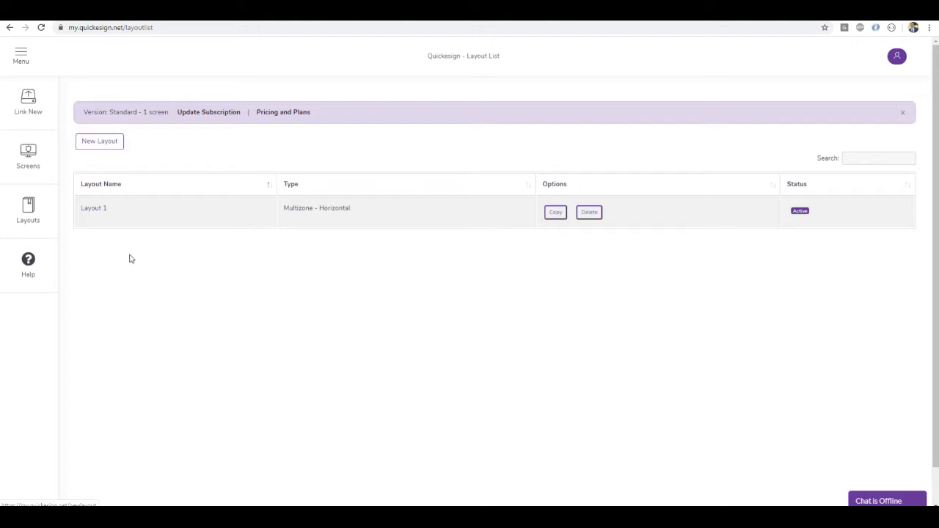
# Create a new horizontal layout named MultizoneLayout with the Multiple Zones type and no template
pyautogui.moveTo(29, 215)
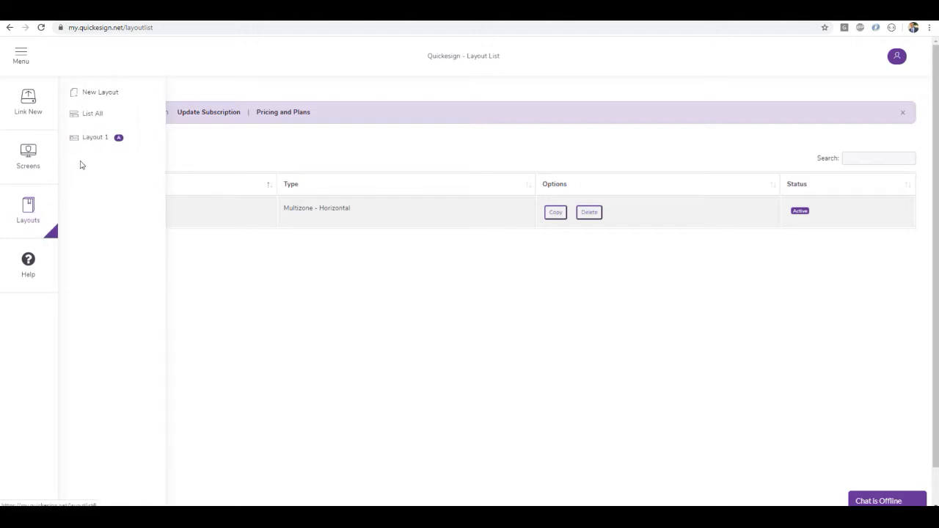
pyautogui.click(105, 93)
pyautogui.click(245, 118)
pyautogui.write('MultiZoneLayout')
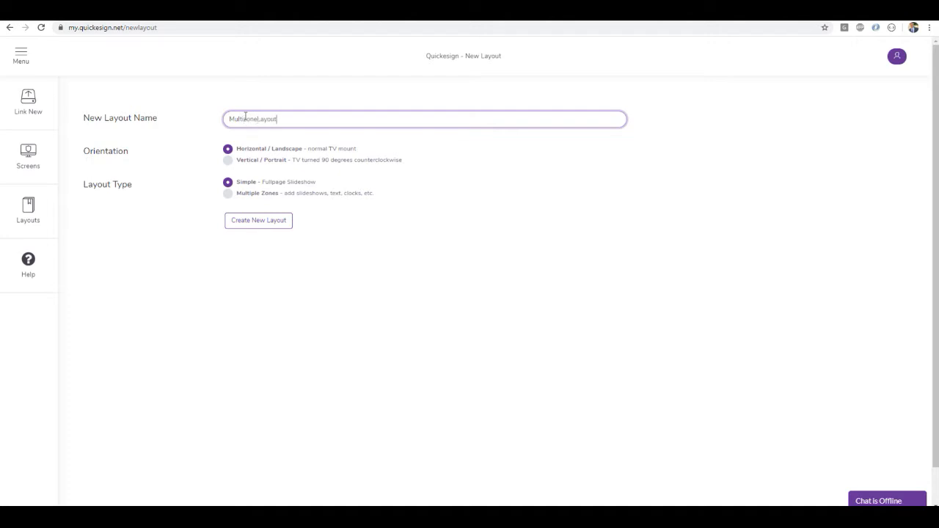
pyautogui.press('Tab')
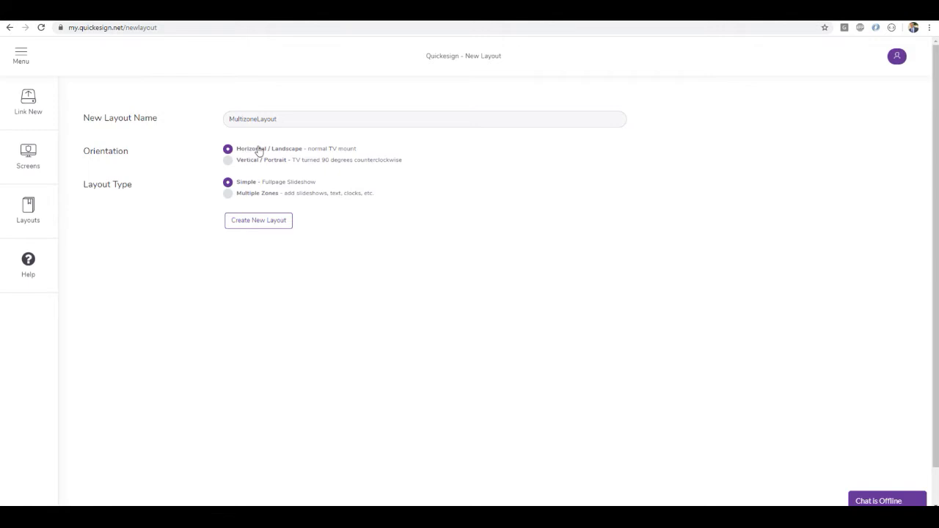
pyautogui.click(229, 195)
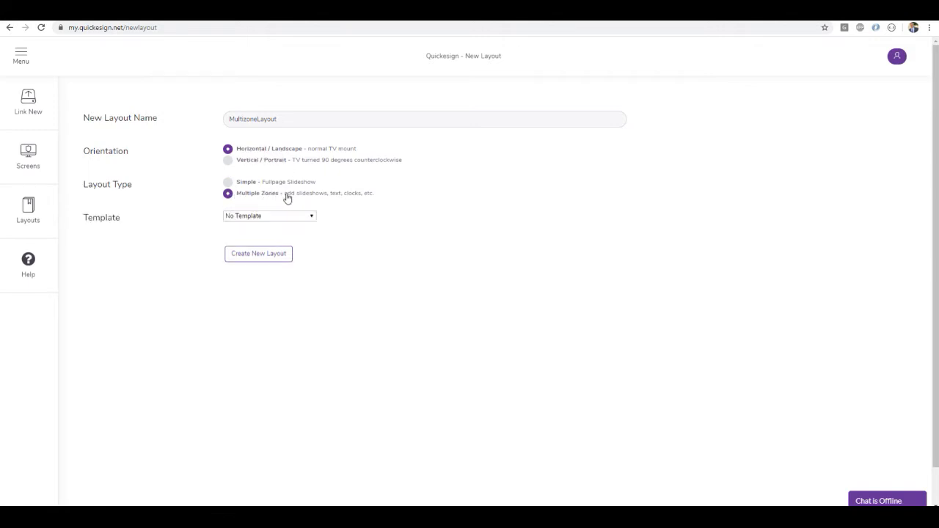
pyautogui.click(249, 218)
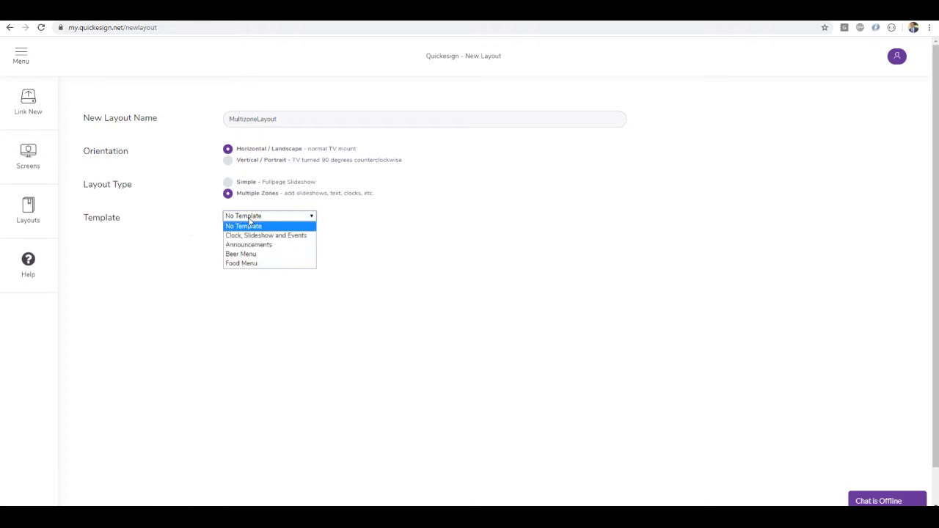
pyautogui.click(385, 230)
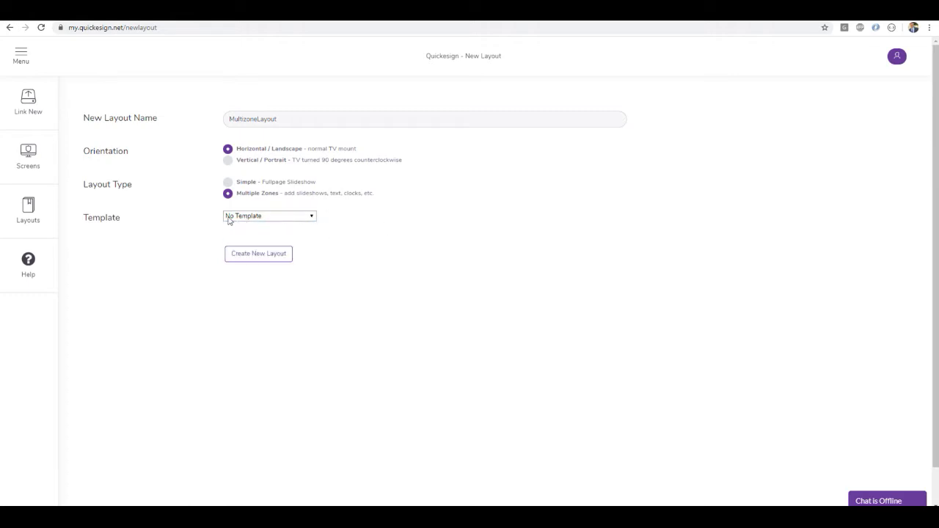
pyautogui.click(257, 254)
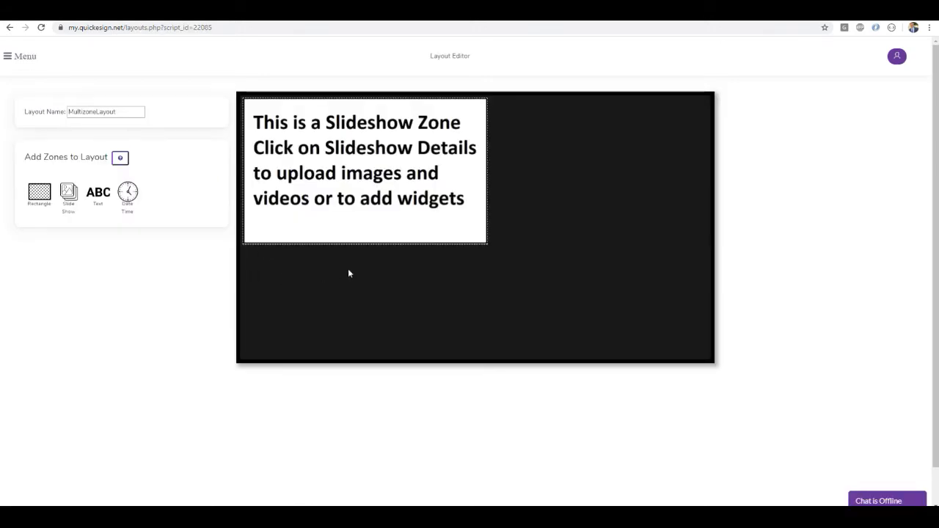
# Move the slideshow zone to about 110 across and 66 down and resize it to about 604 by 608
pyautogui.moveTo(332, 173); pyautogui.dragTo(358, 185)
pyautogui.moveTo(513, 258); pyautogui.dragTo(428, 268)
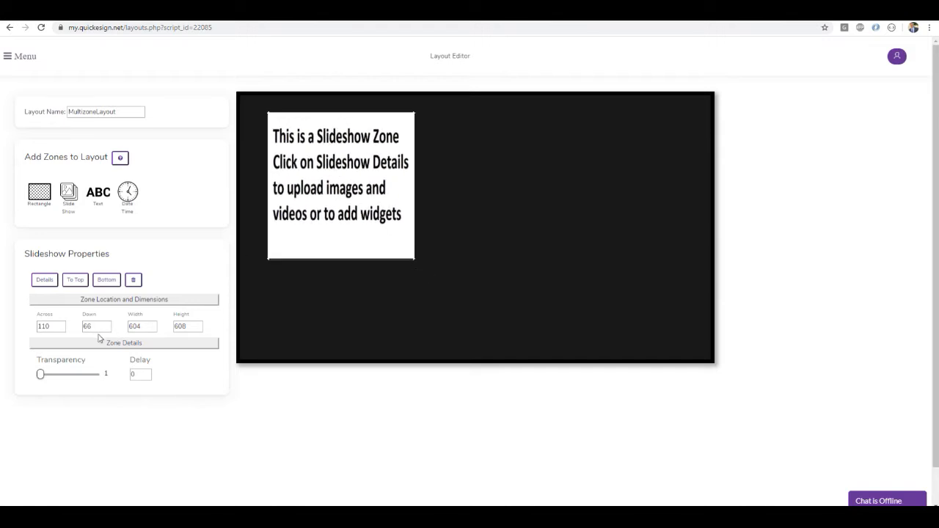
# Set the slideshow zone's location to 20 across and 20 down, and its width and height to 800 each
pyautogui.doubleClick(51, 325)
pyautogui.click(48, 326)
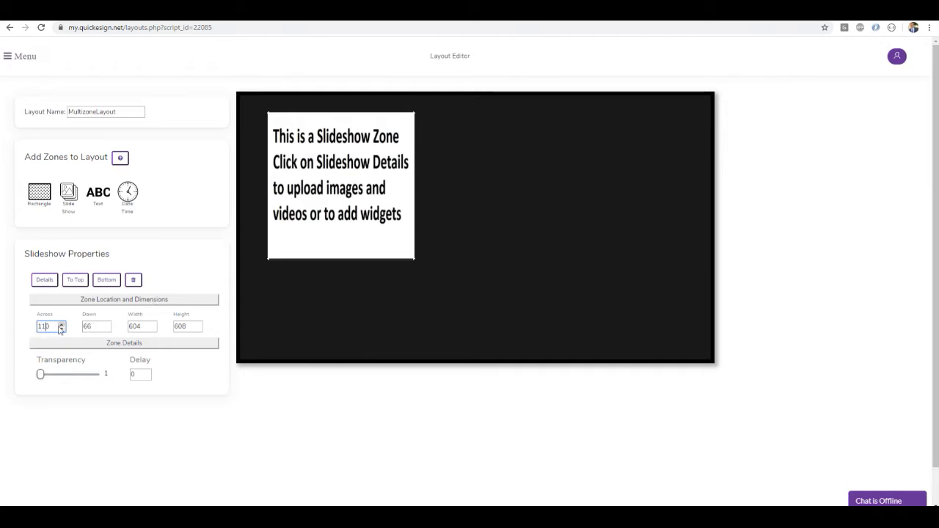
pyautogui.press('BackSpace')
pyautogui.doubleClick(87, 325)
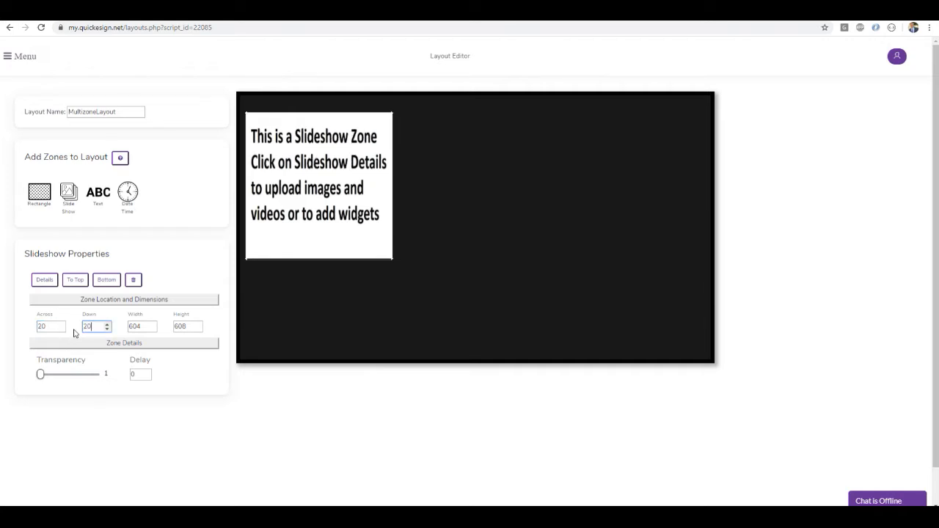
pyautogui.write('20')
pyautogui.press('Tab')
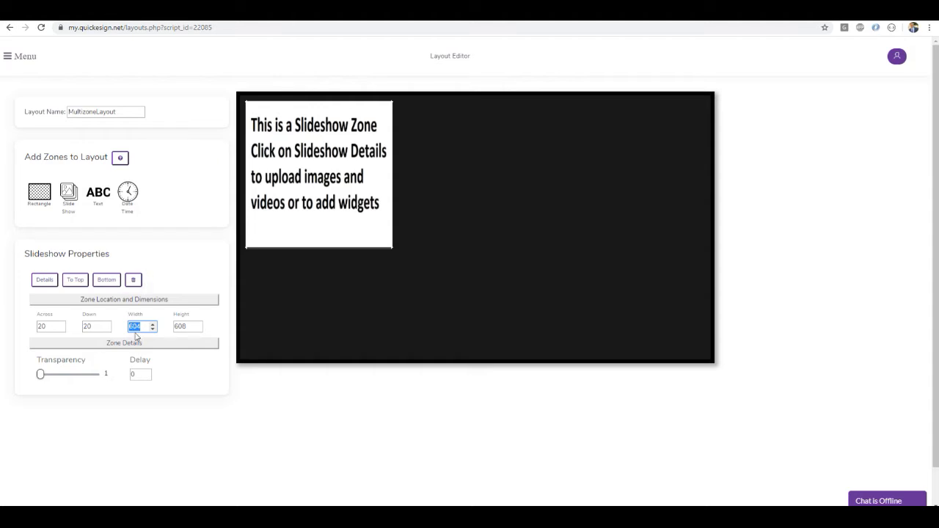
pyautogui.write('800')
pyautogui.press('Tab')
pyautogui.write('800')
pyautogui.press('Tab')
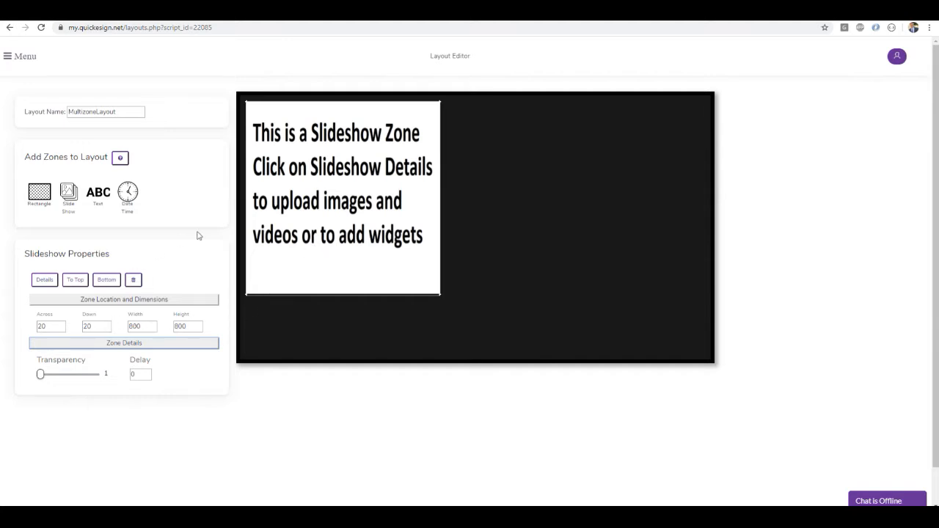
pyautogui.moveTo(341, 204); pyautogui.dragTo(341, 203)
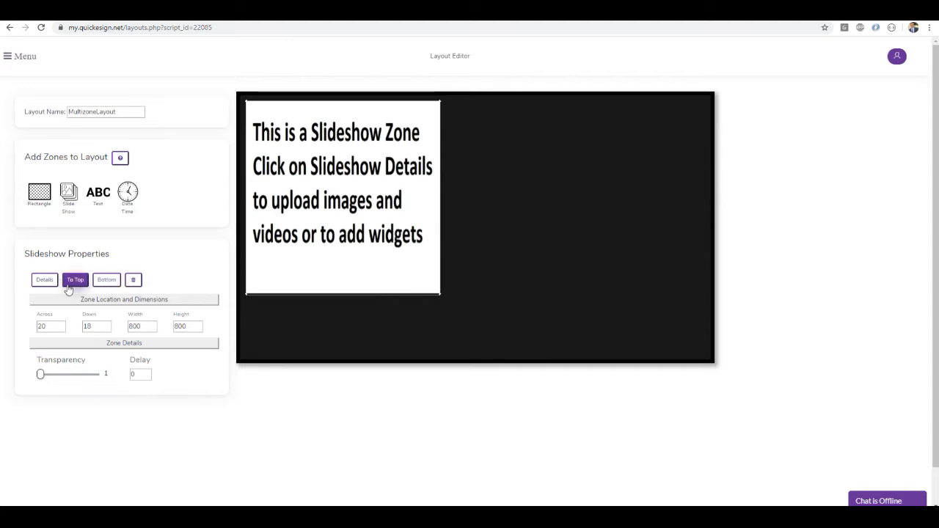
# Upload thumb.png and a 354 KB MP4 video from the videos folder to the slideshow zone's playlist
pyautogui.click(45, 282)
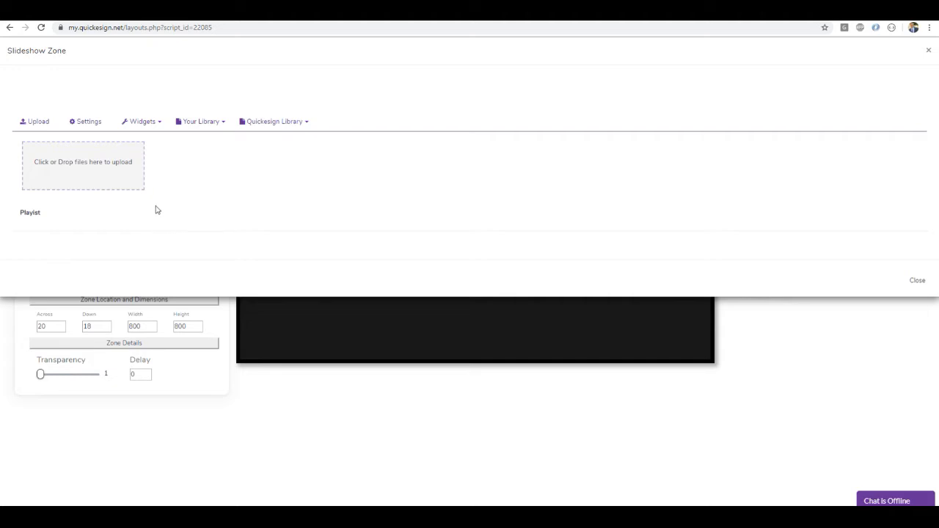
pyautogui.click(74, 171)
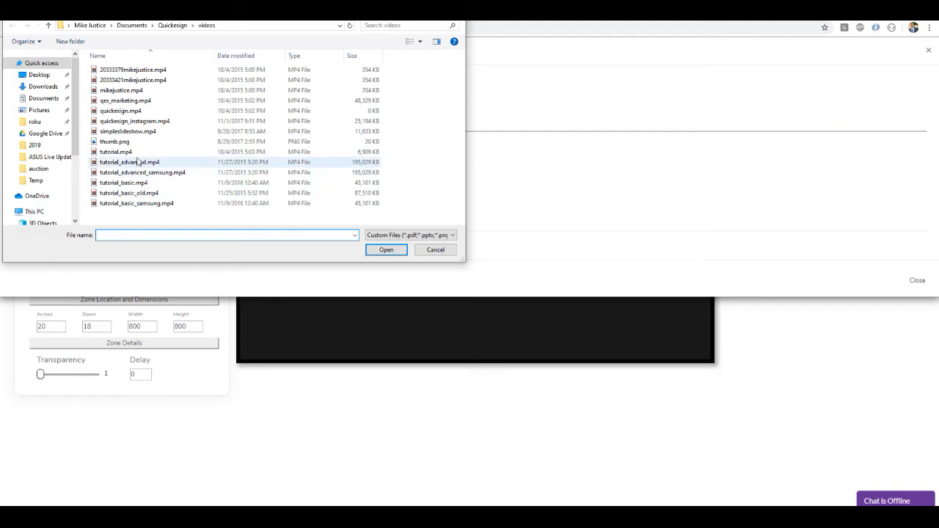
pyautogui.doubleClick(130, 141)
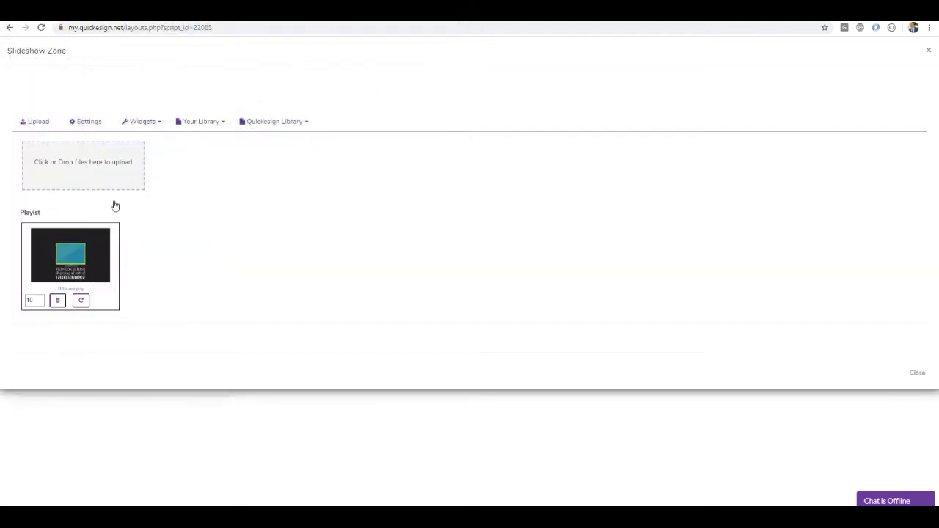
pyautogui.click(115, 173)
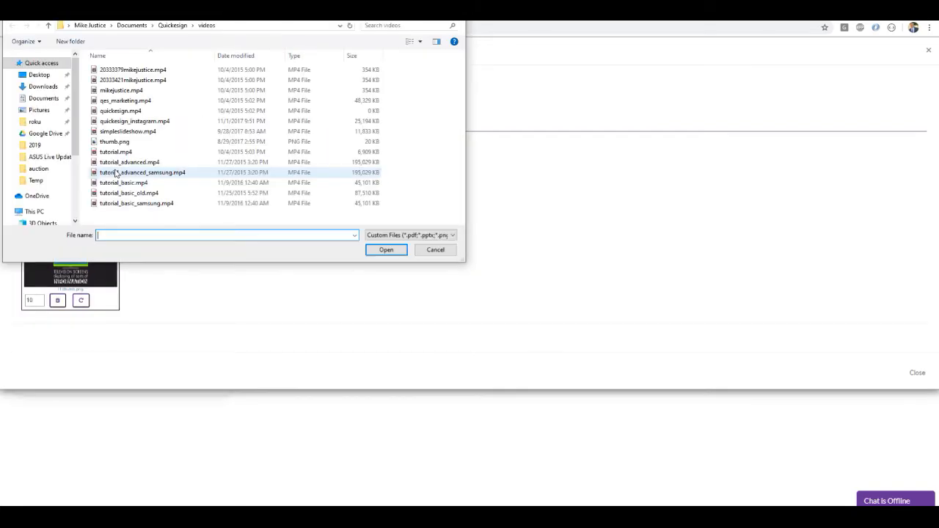
pyautogui.doubleClick(142, 92)
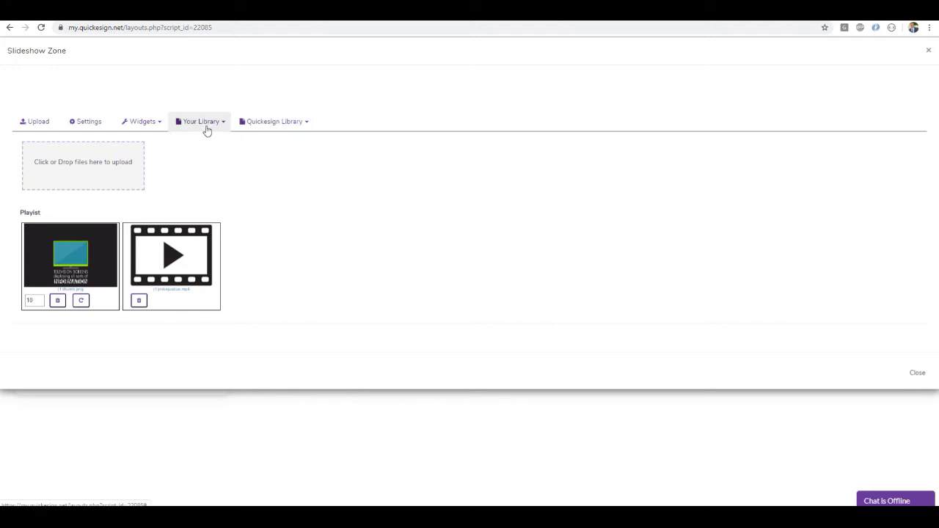
# Add flower2.png from the Flowers category of the Quickesign Library to the slideshow playlist
pyautogui.click(270, 127)
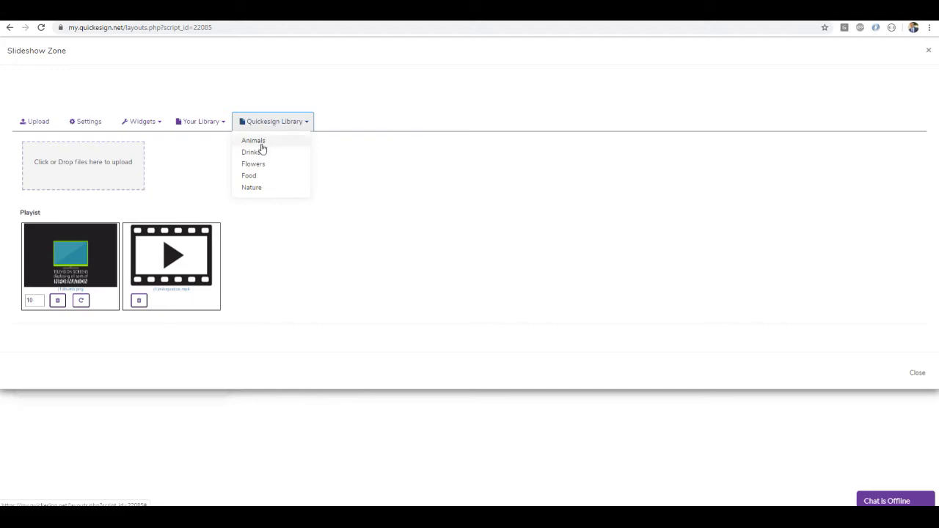
pyautogui.click(254, 165)
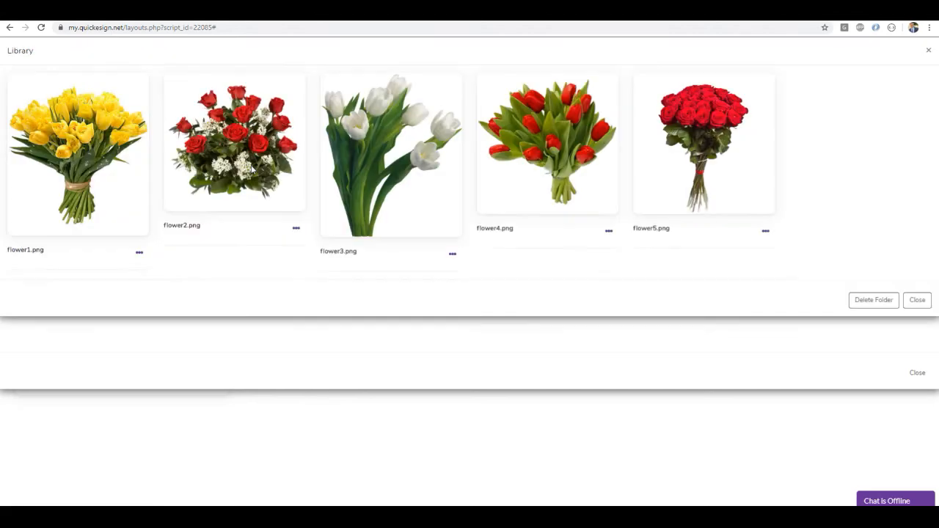
pyautogui.click(247, 151)
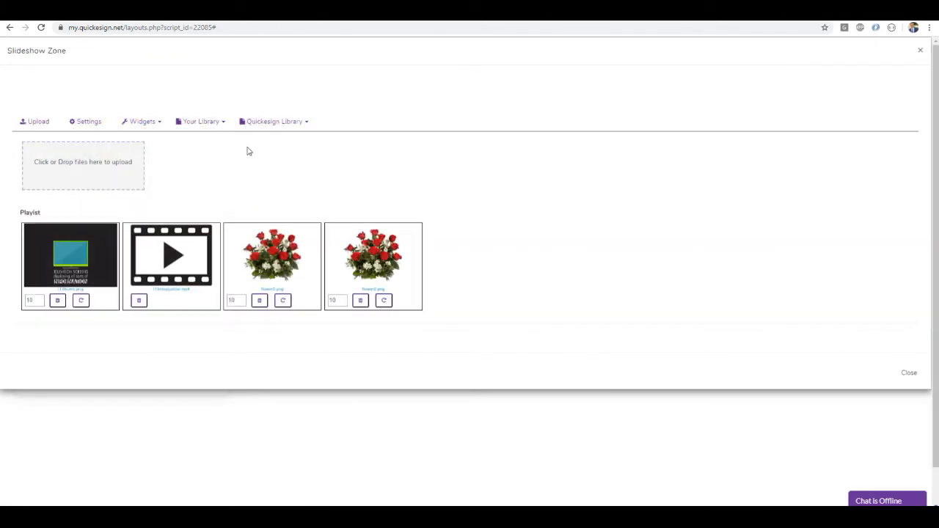
# Delete the duplicate flower image from the playlist and move the remaining one to the first position
pyautogui.click(361, 302)
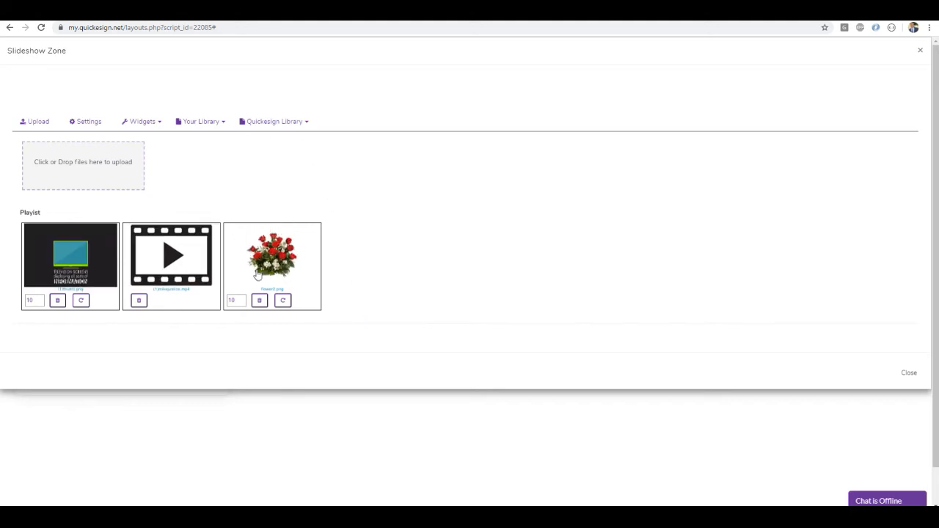
pyautogui.moveTo(273, 269); pyautogui.dragTo(71, 260)
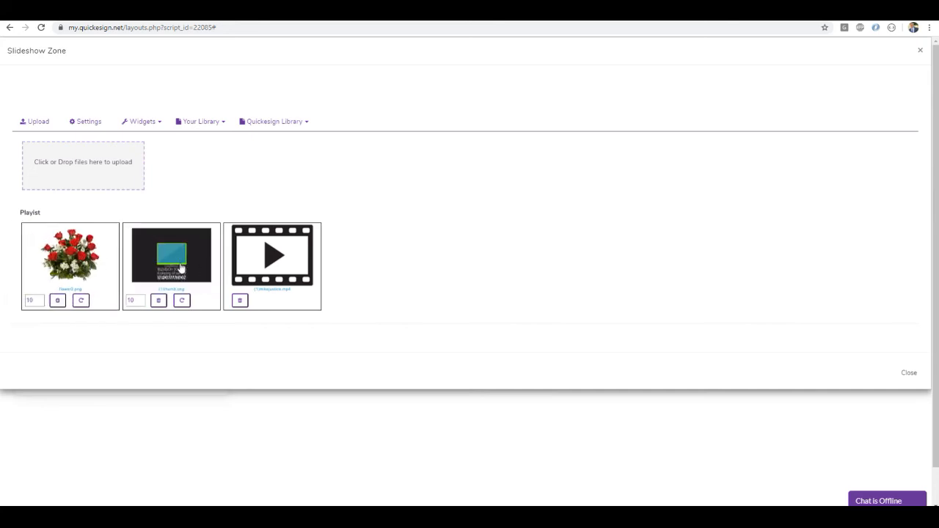
pyautogui.click(33, 300)
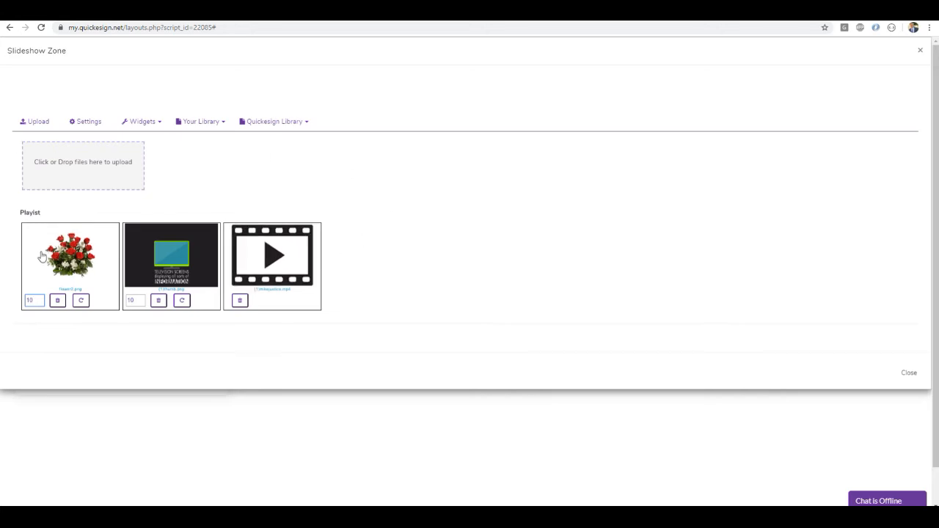
# Set the slideshow transition to Slide Right with a duration of 3 seconds and close the zone details
pyautogui.click(88, 122)
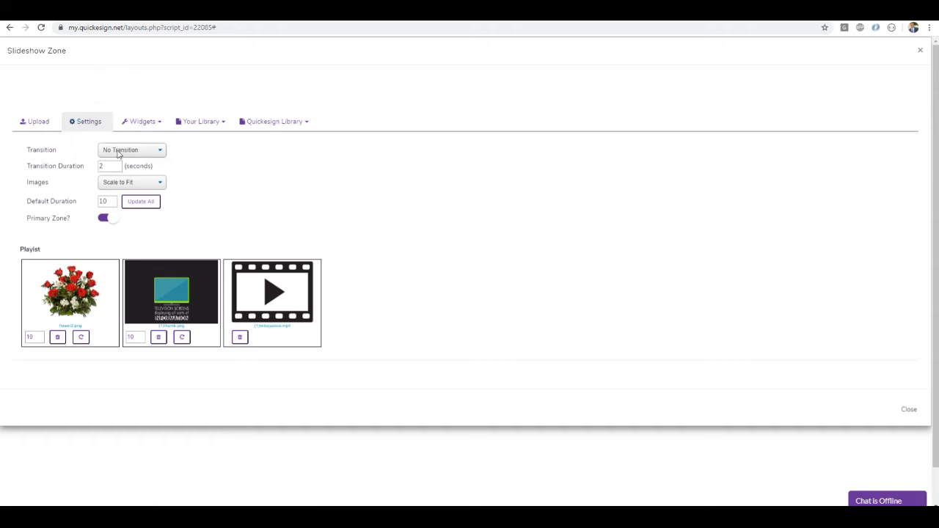
pyautogui.click(115, 151)
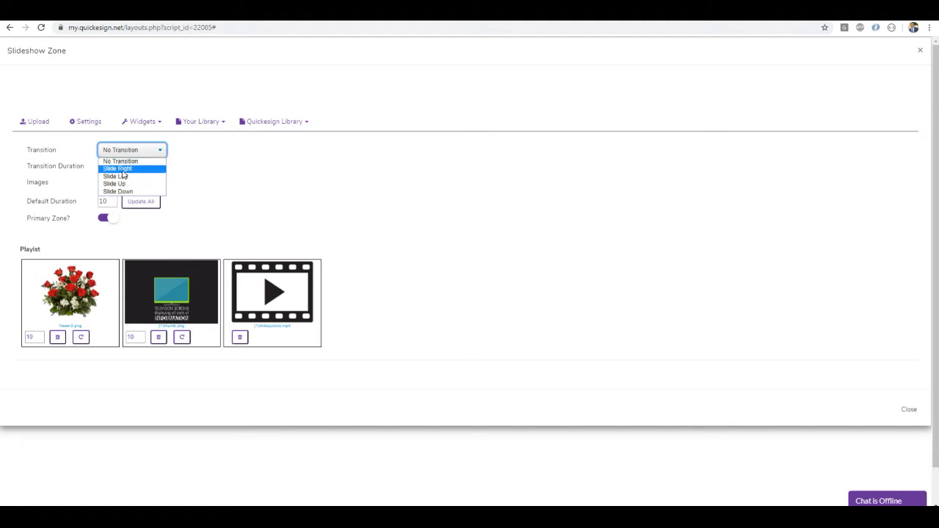
pyautogui.click(123, 169)
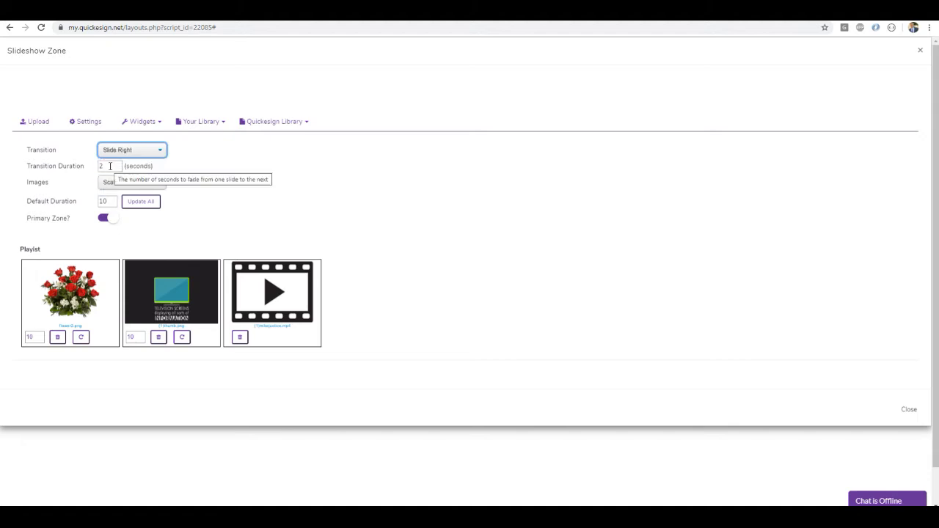
pyautogui.doubleClick(100, 166)
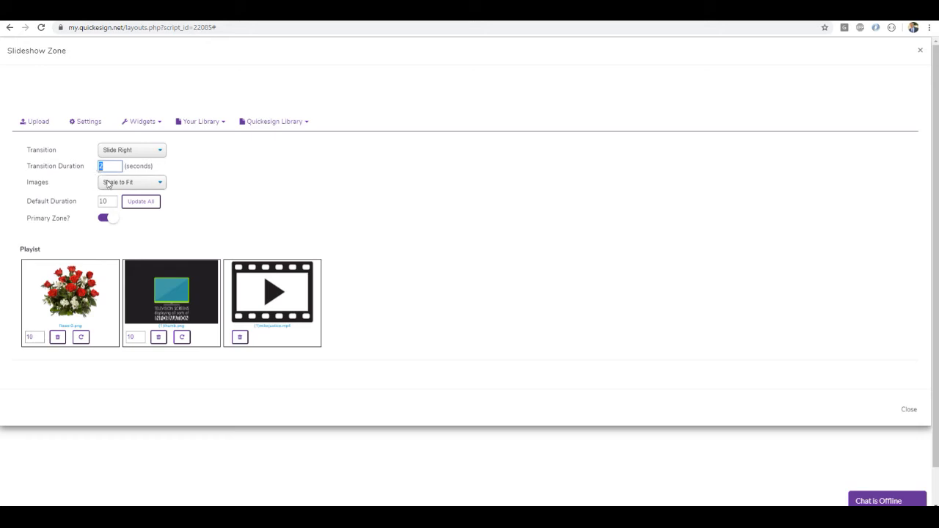
pyautogui.write('3')
pyautogui.click(213, 211)
pyautogui.click(909, 412)
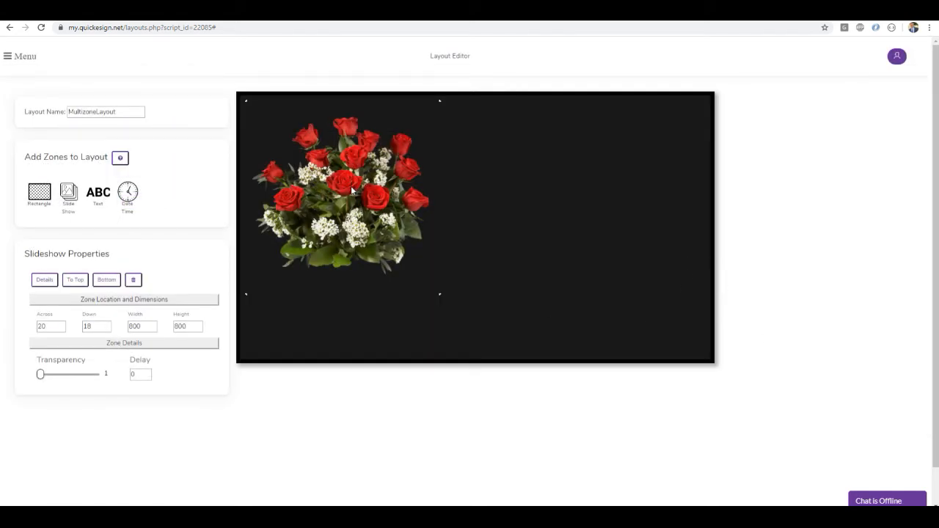
# Nudge the slideshow zone up to about 14 down and shrink it to about 592 by 370
pyautogui.moveTo(355, 193)
pyautogui.mouseDown()
pyautogui.moveTo(391, 180)
pyautogui.moveTo(359, 191)
pyautogui.mouseUp()
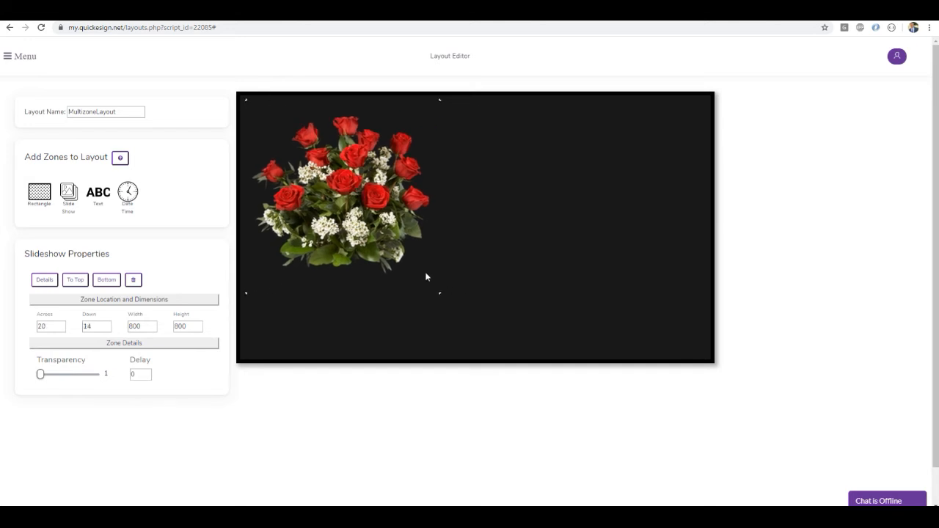
pyautogui.moveTo(439, 293); pyautogui.dragTo(389, 188)
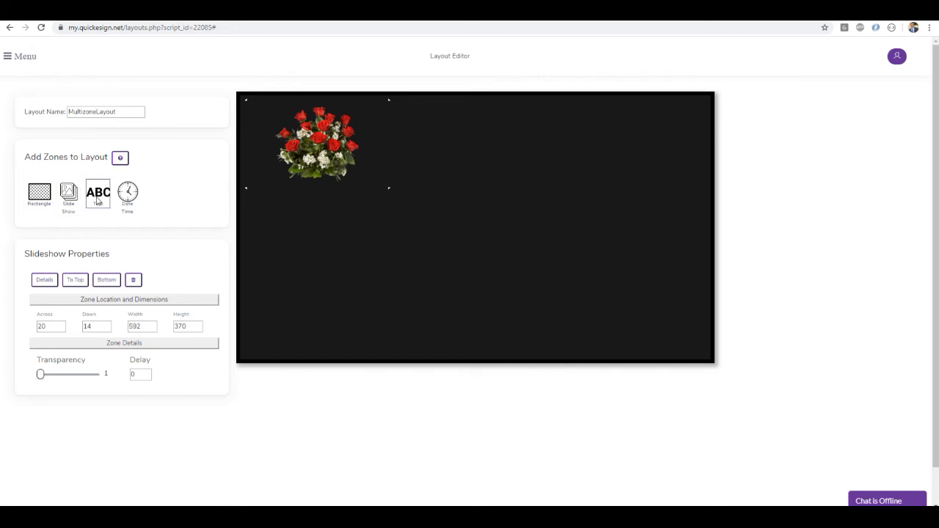
# Add a text zone at about 954 across and 90 down, and set its text color to white
pyautogui.moveTo(96, 198); pyautogui.dragTo(479, 129)
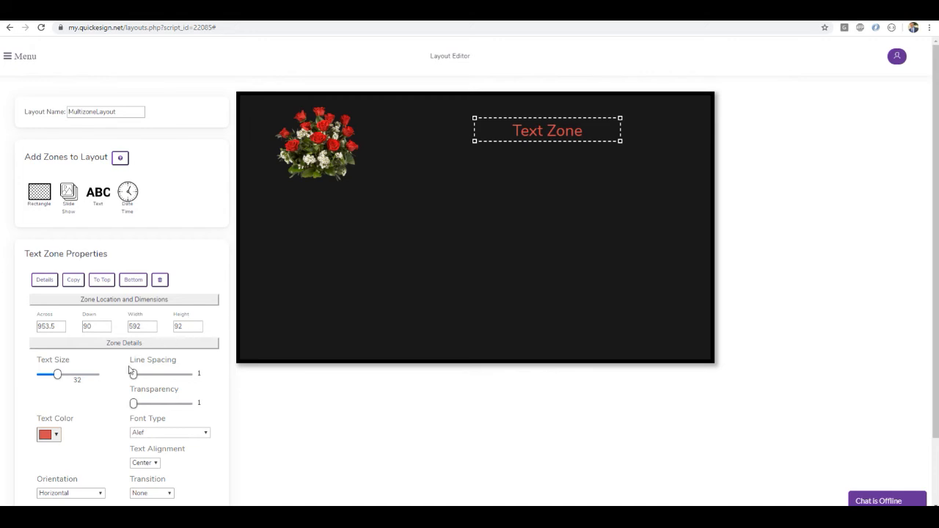
pyautogui.click(59, 435)
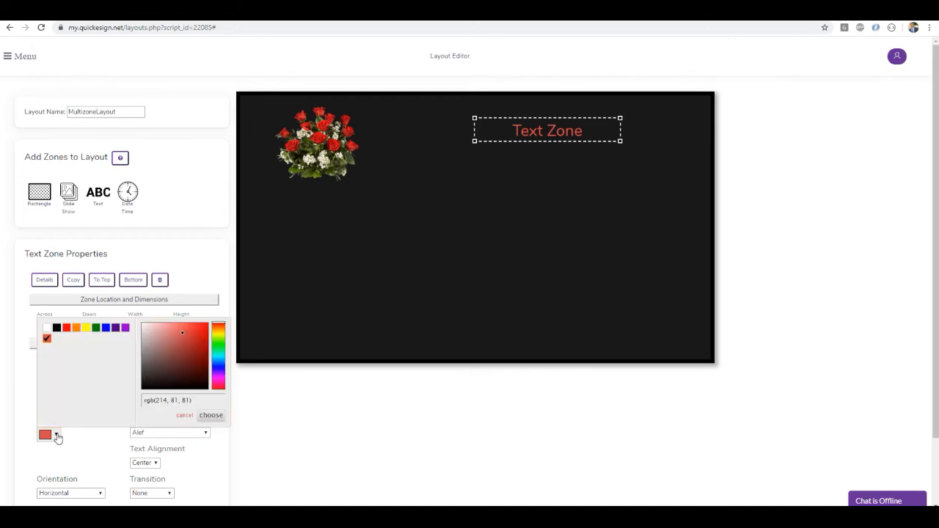
pyautogui.click(46, 328)
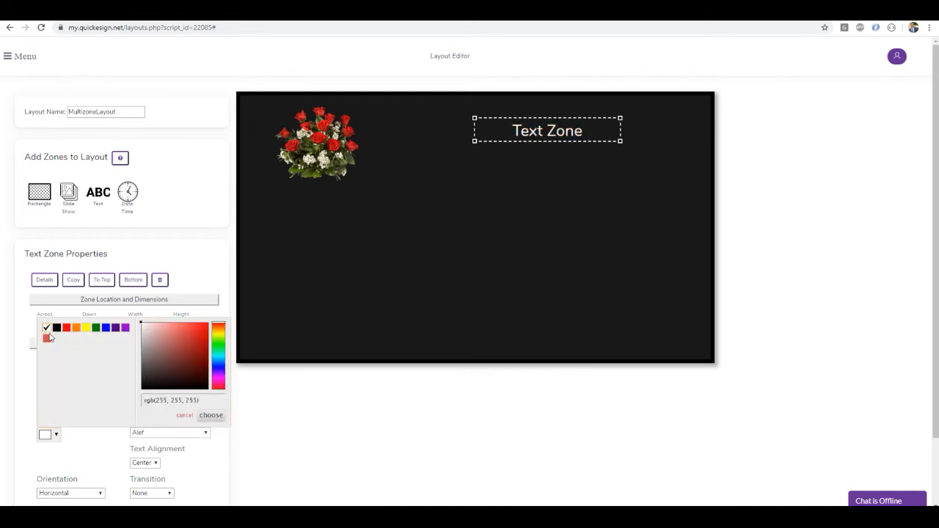
pyautogui.click(210, 416)
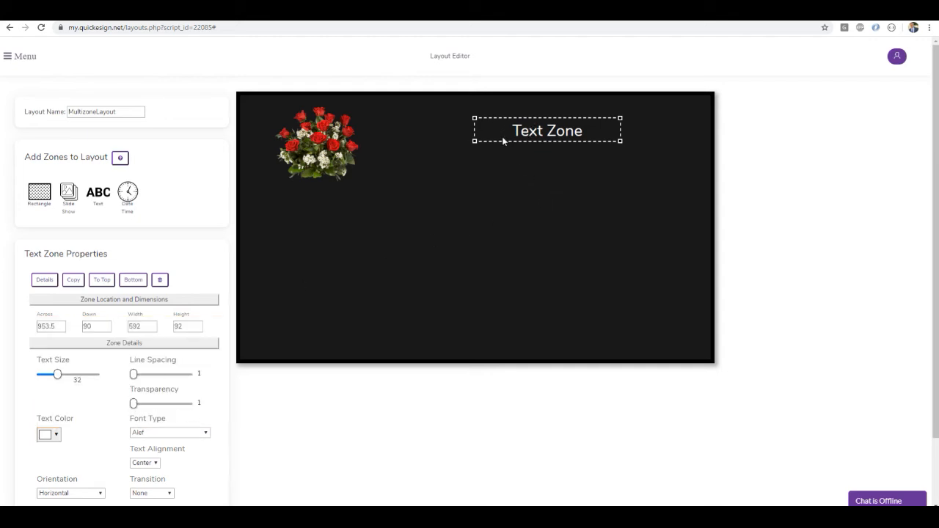
# Replace the text zone's content with "Paragraph 1" and add a second paragraph reading "Paragraph 2"
pyautogui.click(42, 285)
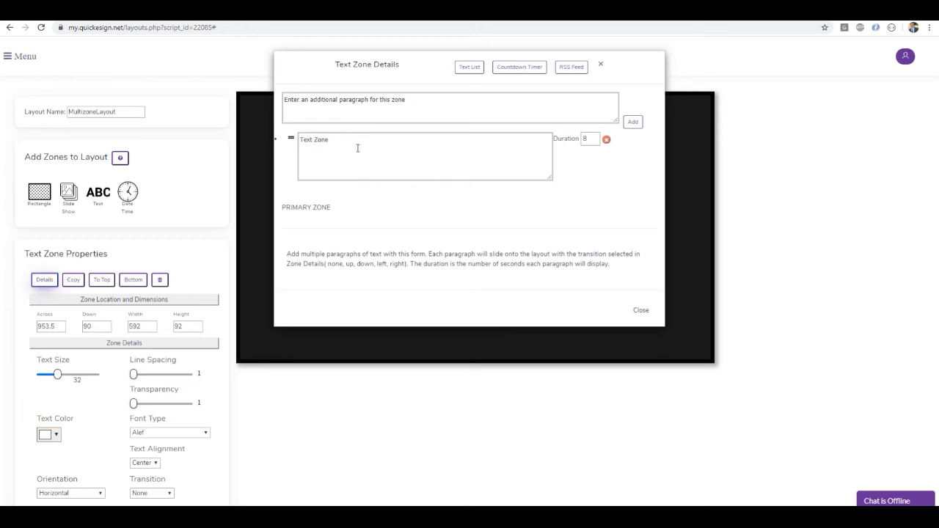
pyautogui.moveTo(357, 146); pyautogui.dragTo(291, 151)
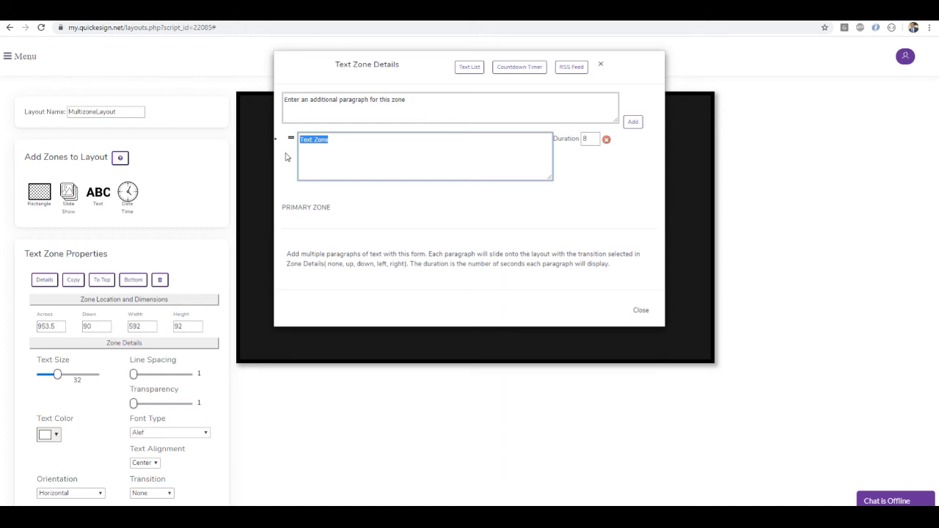
pyautogui.write('Paragraph 1')
pyautogui.click(325, 114)
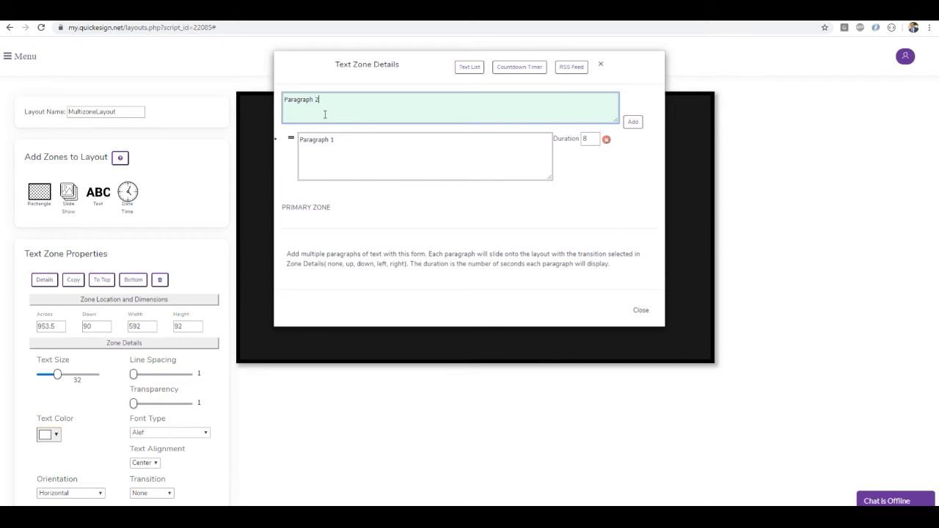
pyautogui.click(633, 122)
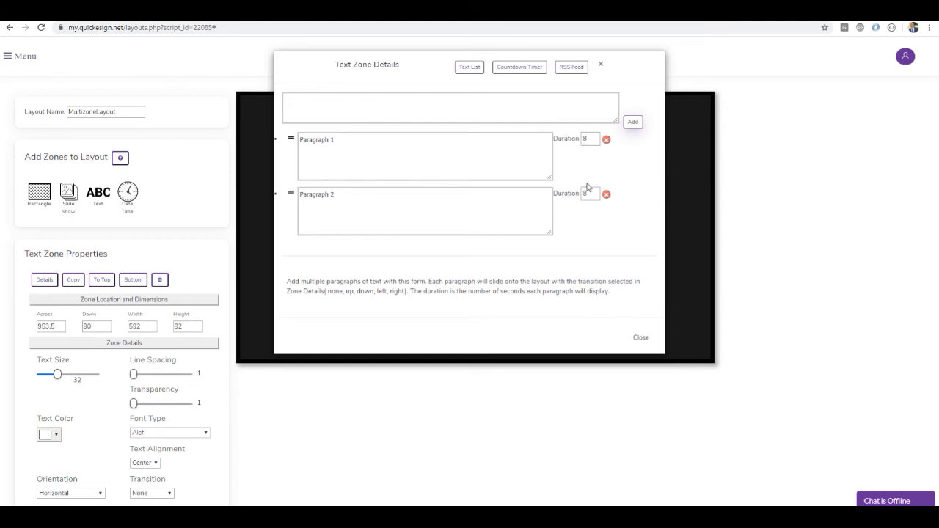
# Set the first paragraph's duration to 6 seconds and close the text zone details
pyautogui.doubleClick(590, 140)
pyautogui.write('6')
pyautogui.click(447, 149)
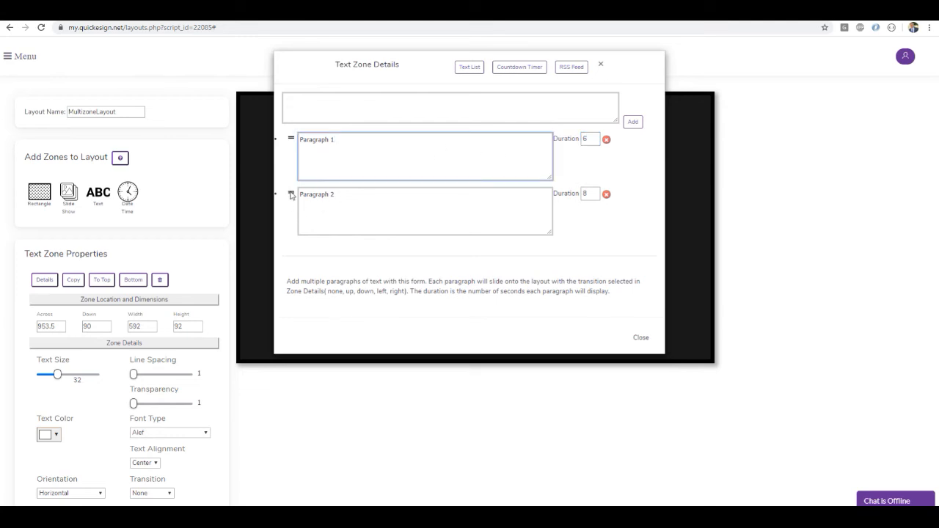
pyautogui.moveTo(291, 194)
pyautogui.mouseDown()
pyautogui.moveTo(286, 117)
pyautogui.moveTo(276, 185)
pyautogui.moveTo(292, 200)
pyautogui.mouseUp()
pyautogui.click(639, 338)
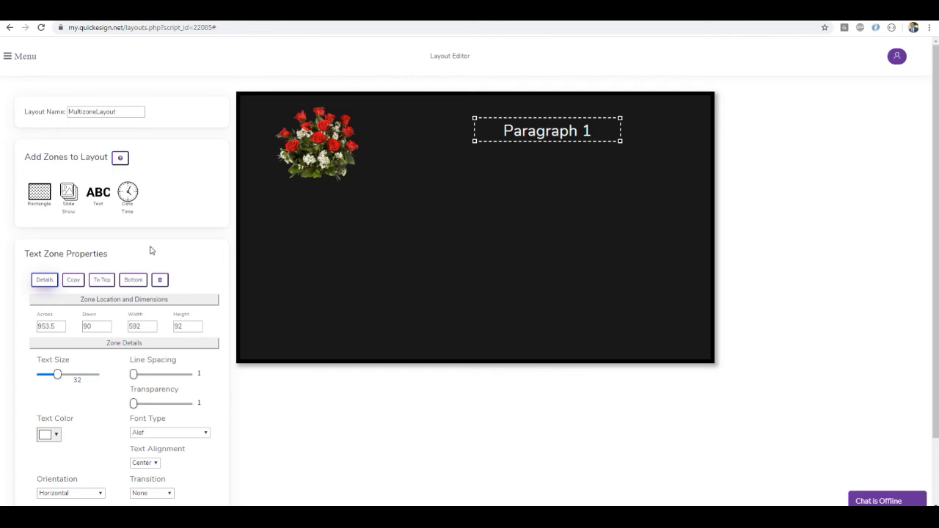
# Add a rectangle of about 852 by 190 behind the text at about 854 across and 58 down, colored indigo rgb(75, 0, 130)
pyautogui.moveTo(39, 192); pyautogui.dragTo(439, 137)
pyautogui.moveTo(578, 212); pyautogui.dragTo(639, 162)
pyautogui.moveTo(468, 153); pyautogui.dragTo(485, 149)
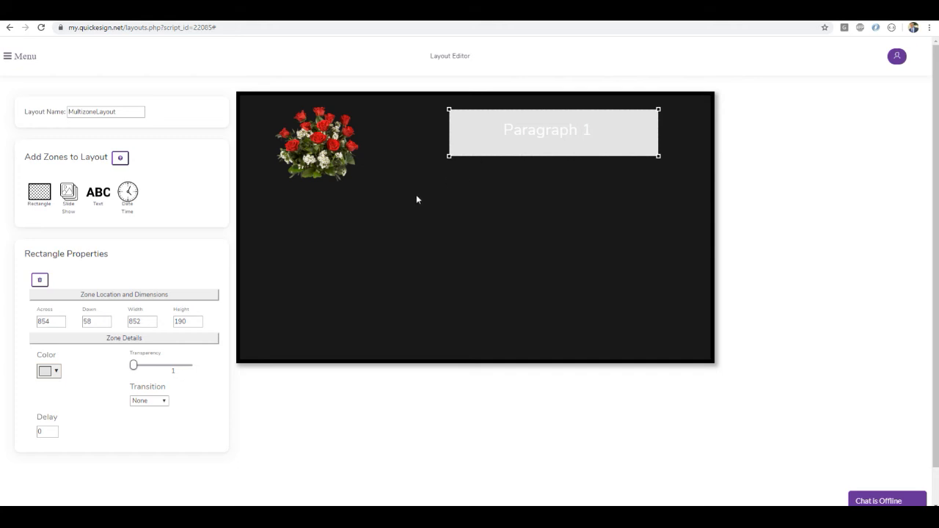
pyautogui.click(56, 372)
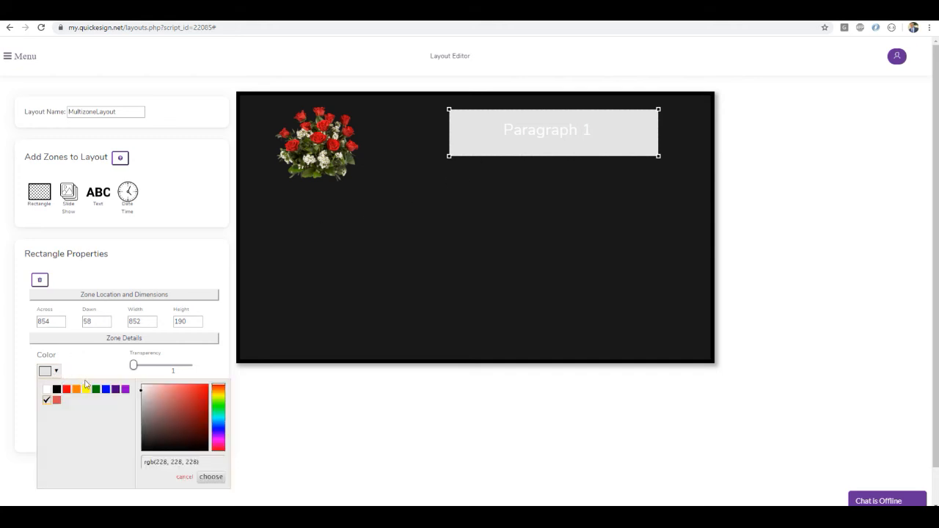
pyautogui.click(115, 389)
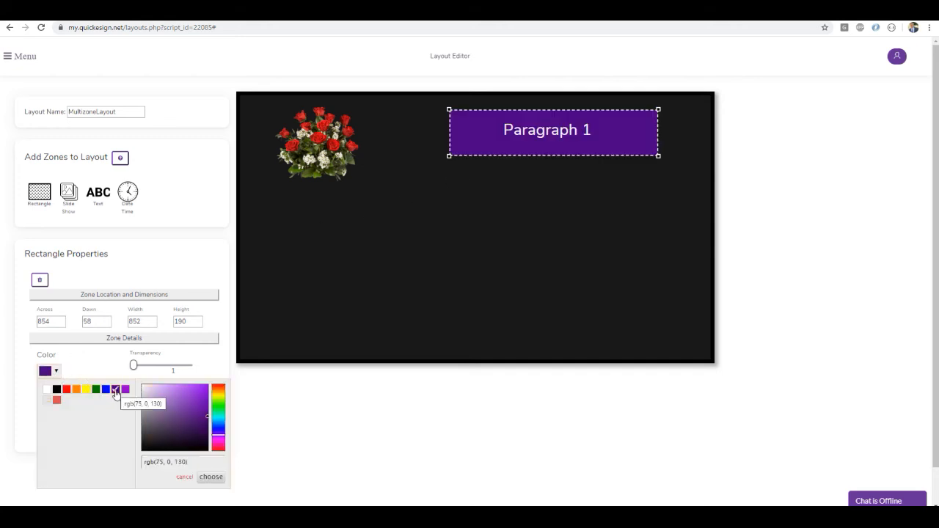
pyautogui.click(479, 203)
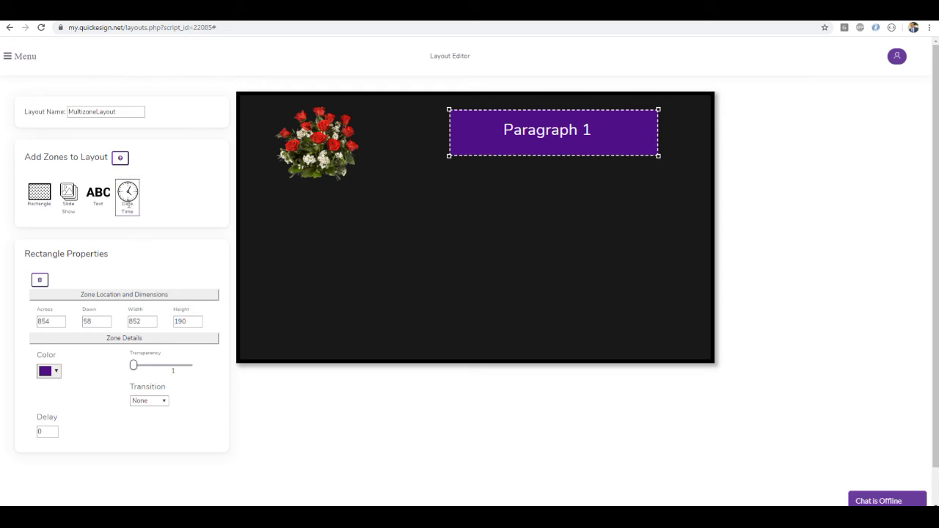
# Add a date/time zone of about 990 by 650 below the rectangle, keeping the Alef font
pyautogui.moveTo(127, 200); pyautogui.dragTo(413, 200)
pyautogui.moveTo(478, 262); pyautogui.dragTo(646, 346)
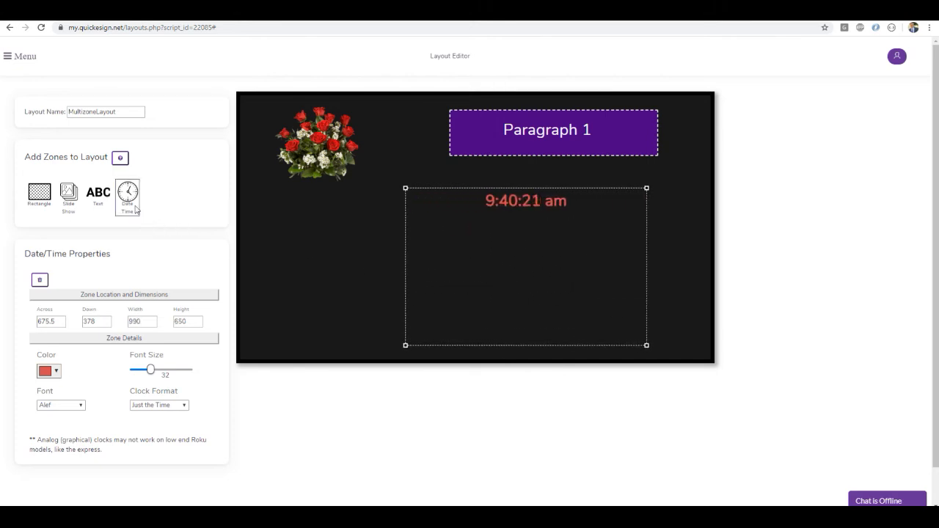
pyautogui.click(78, 408)
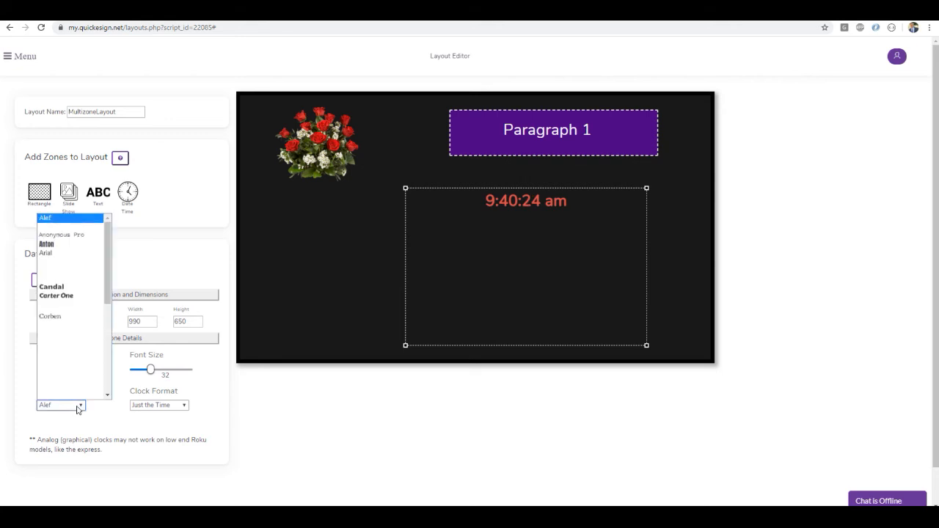
pyautogui.click(115, 417)
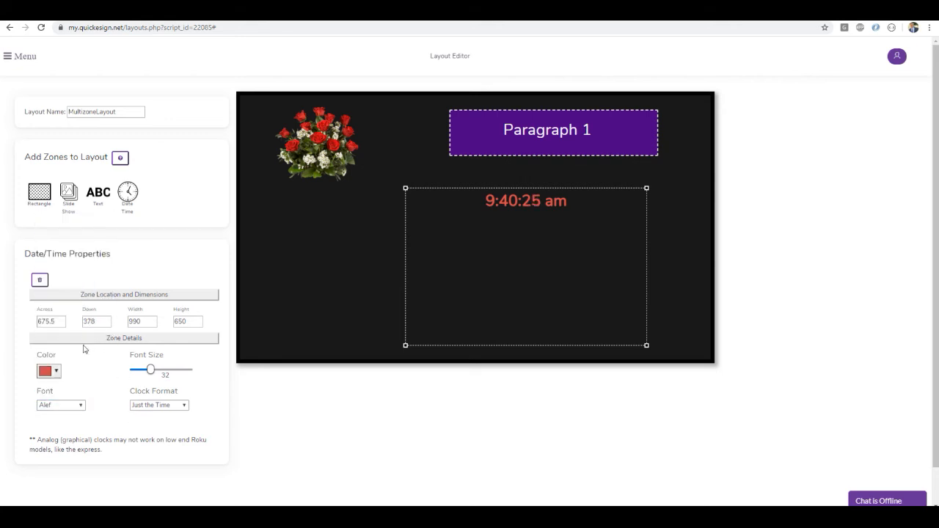
# Set the clock format to Analog 1 and move the clock zone to about 764 across and 352 down
pyautogui.click(159, 405)
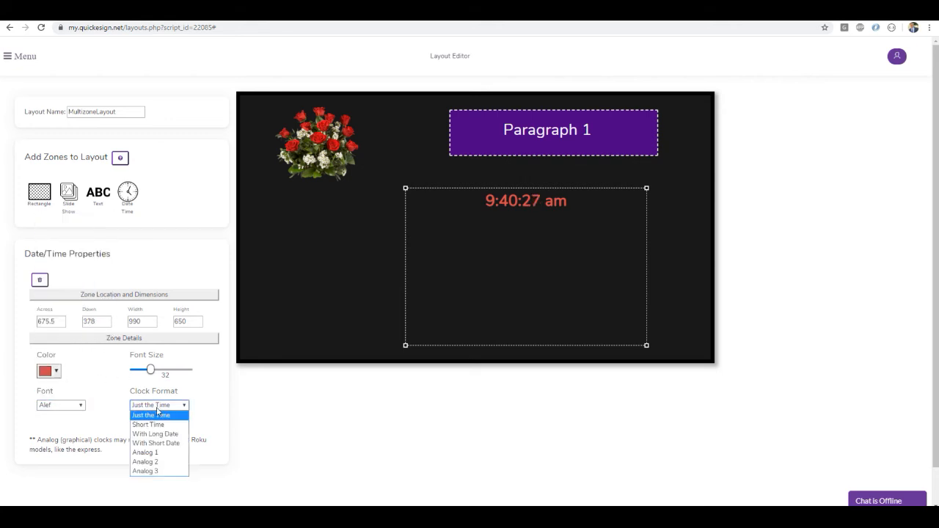
pyautogui.click(145, 453)
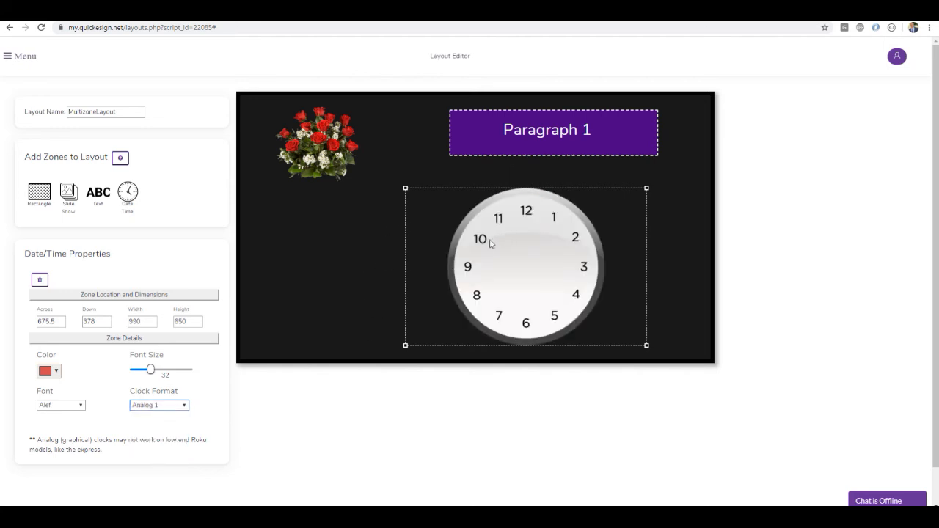
pyautogui.moveTo(496, 262); pyautogui.dragTo(517, 255)
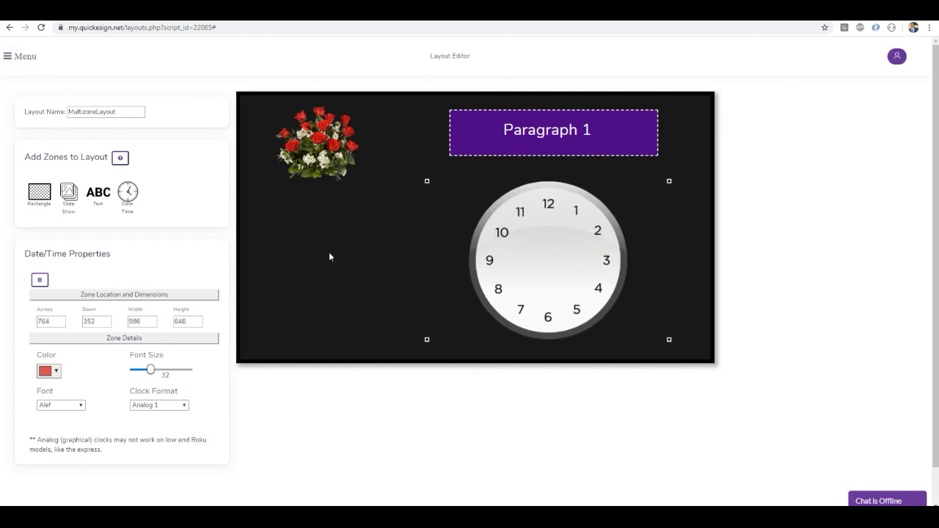
# Set the layout background to the Walls image of mixed red bricks above green grass, and save the layout
pyautogui.click(7, 58)
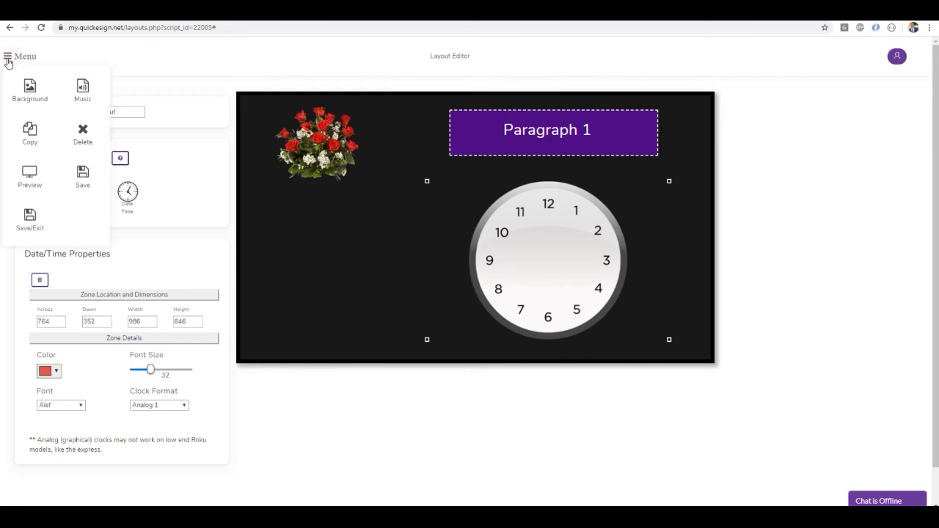
pyautogui.click(31, 95)
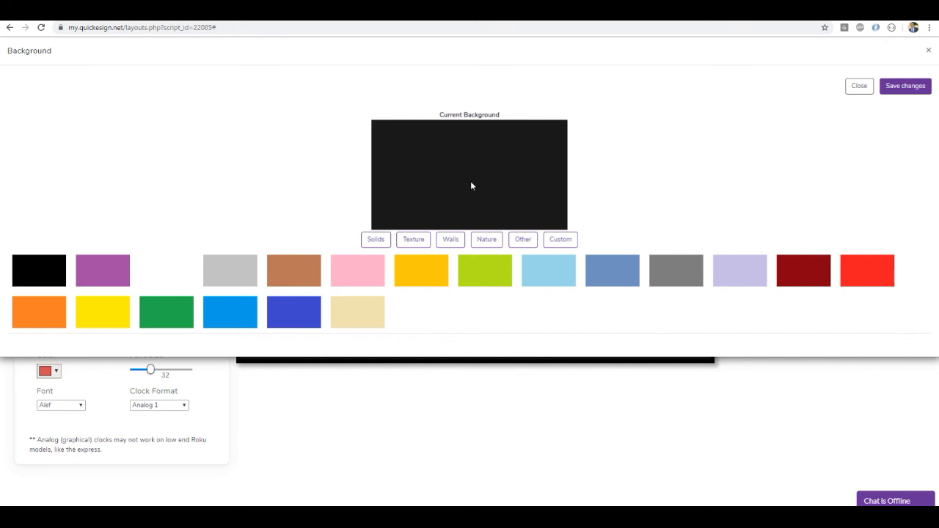
pyautogui.click(454, 242)
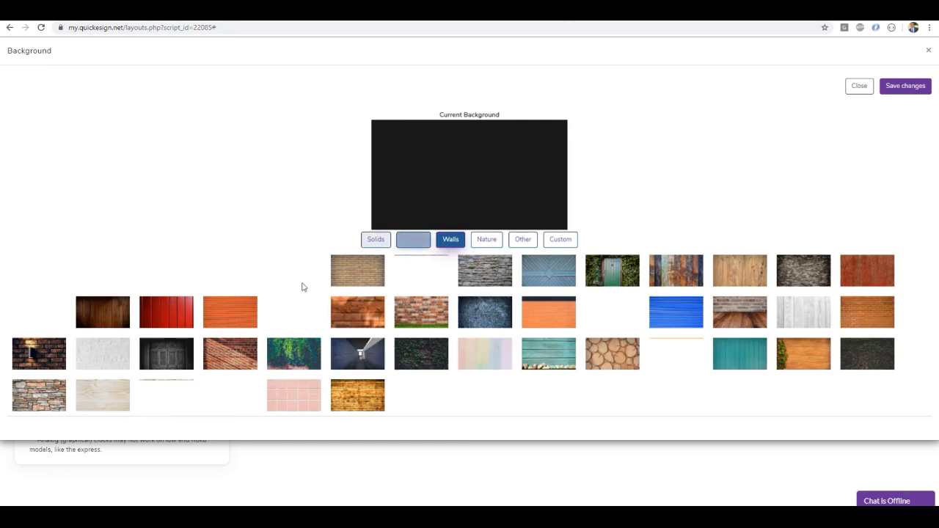
pyautogui.click(566, 244)
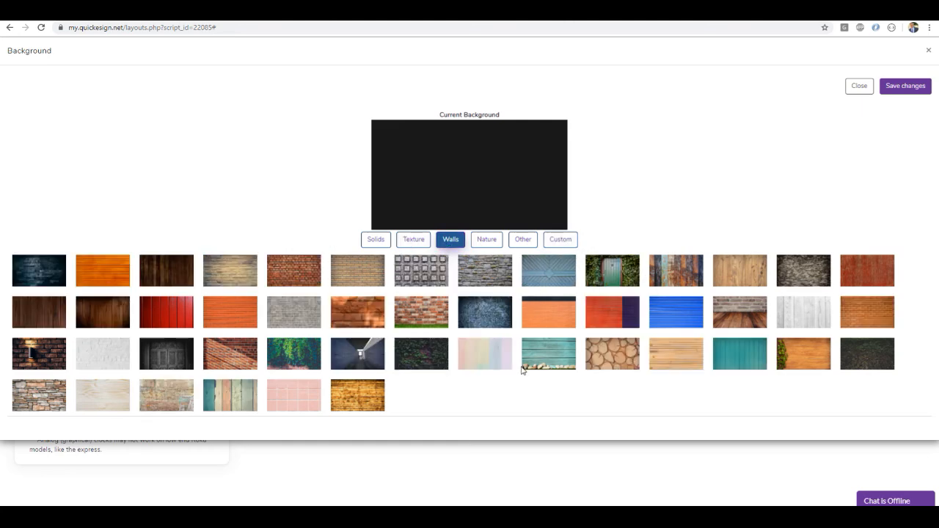
pyautogui.click(422, 318)
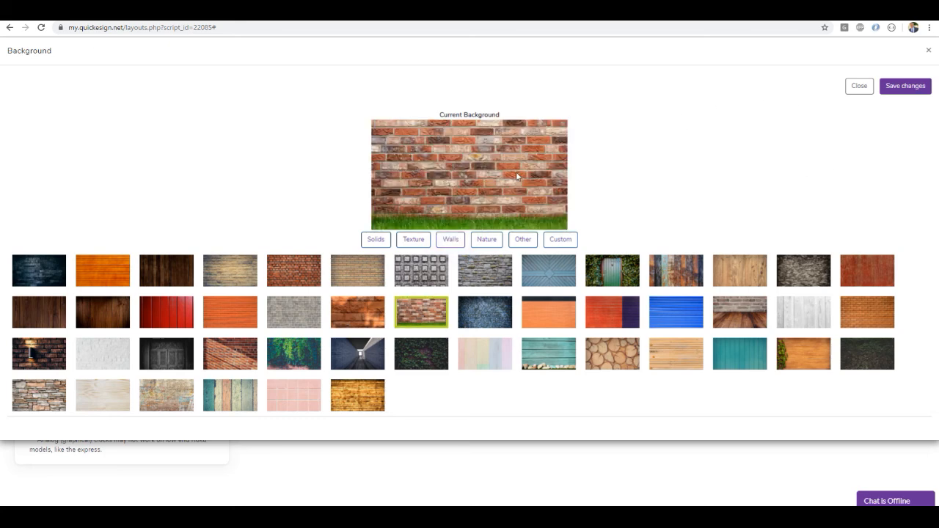
pyautogui.click(905, 90)
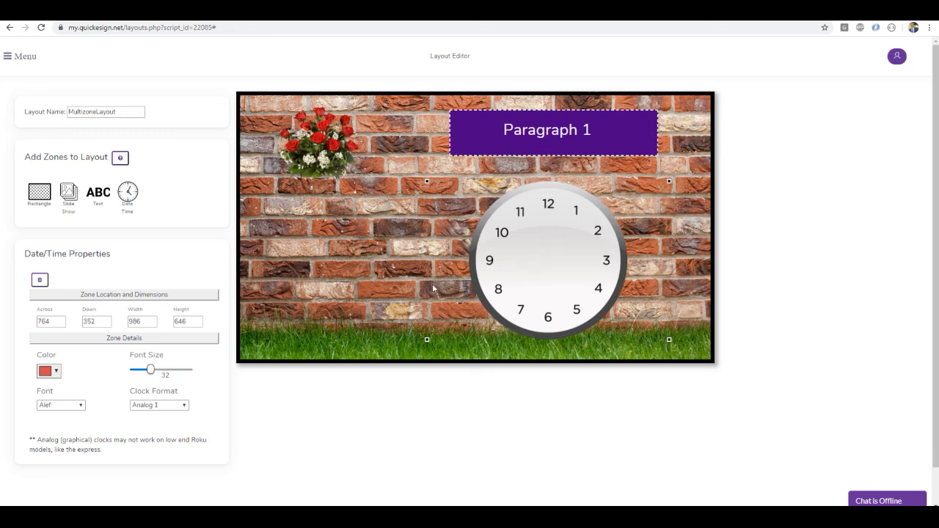
pyautogui.click(9, 59)
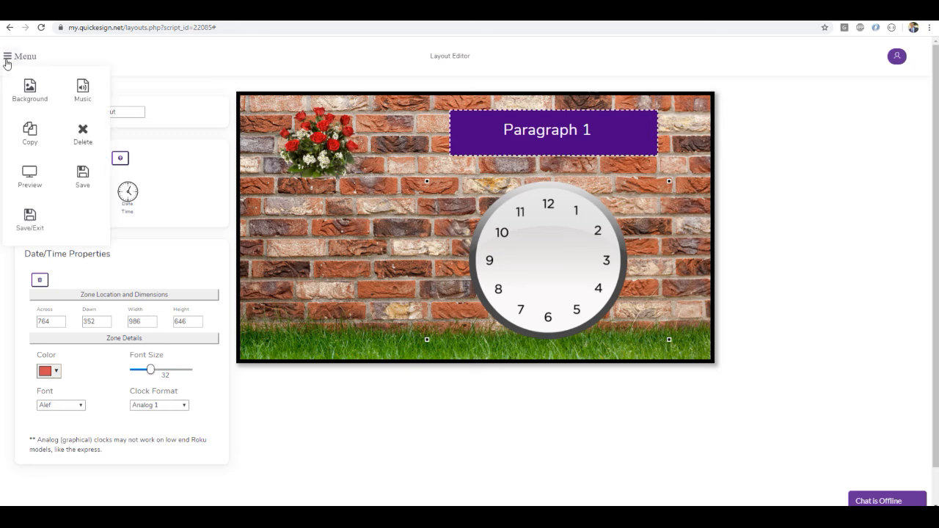
pyautogui.click(80, 182)
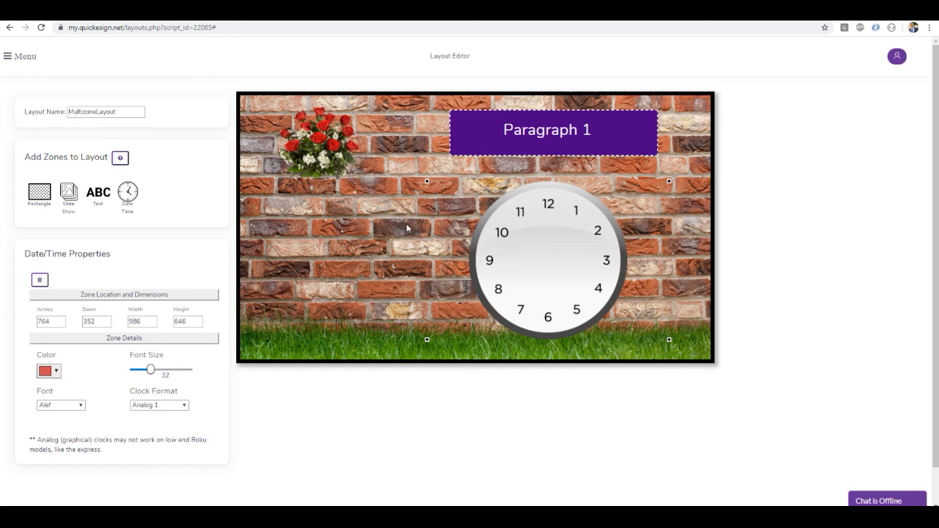
# Preview the layout in full screen to check the slideshow, text and clock zones, then close the preview
pyautogui.click(8, 58)
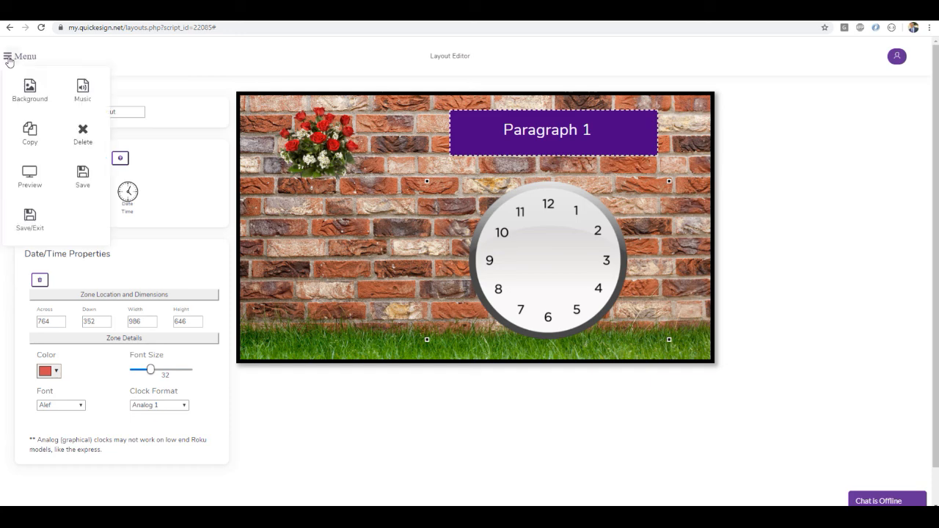
pyautogui.click(28, 182)
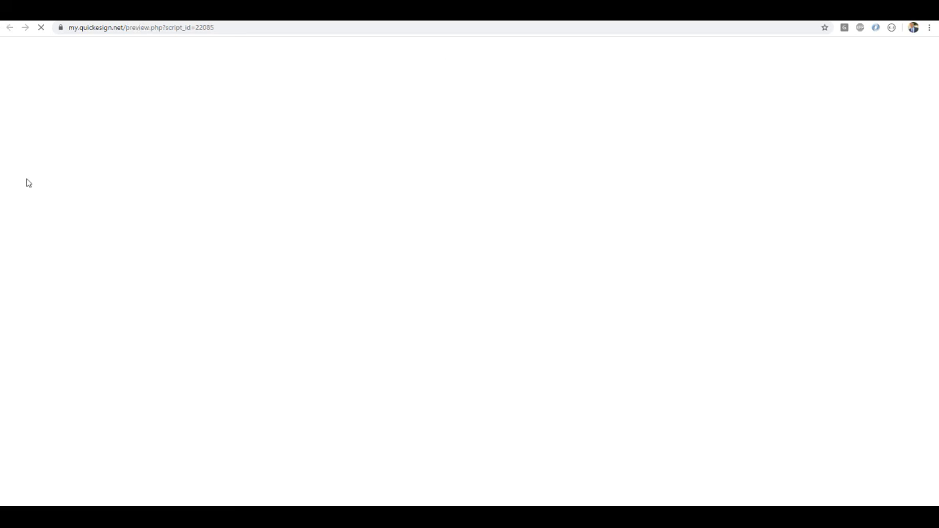
pyautogui.click(929, 27)
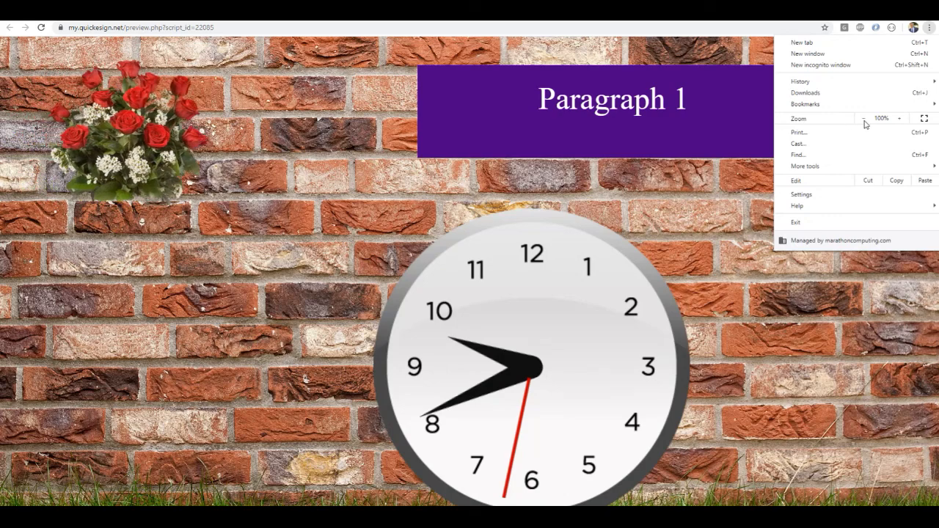
pyautogui.click(924, 118)
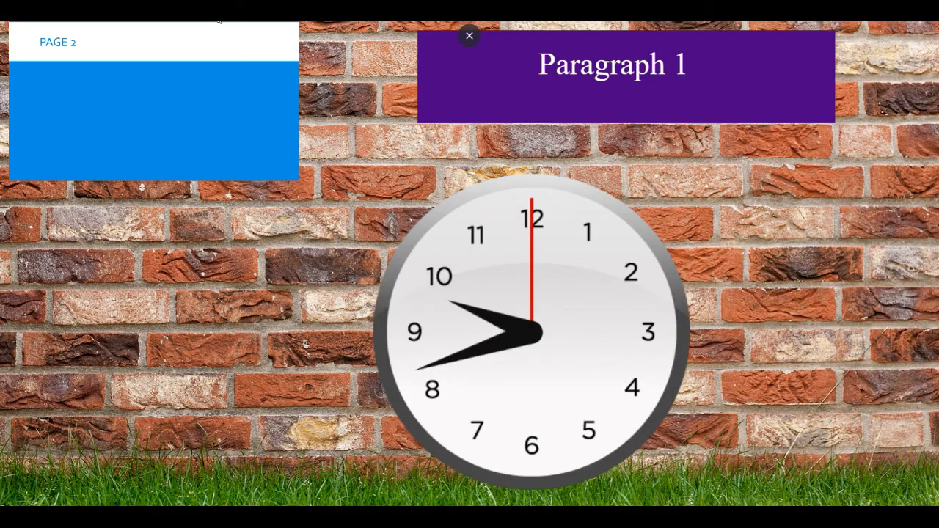
pyautogui.click(470, 35)
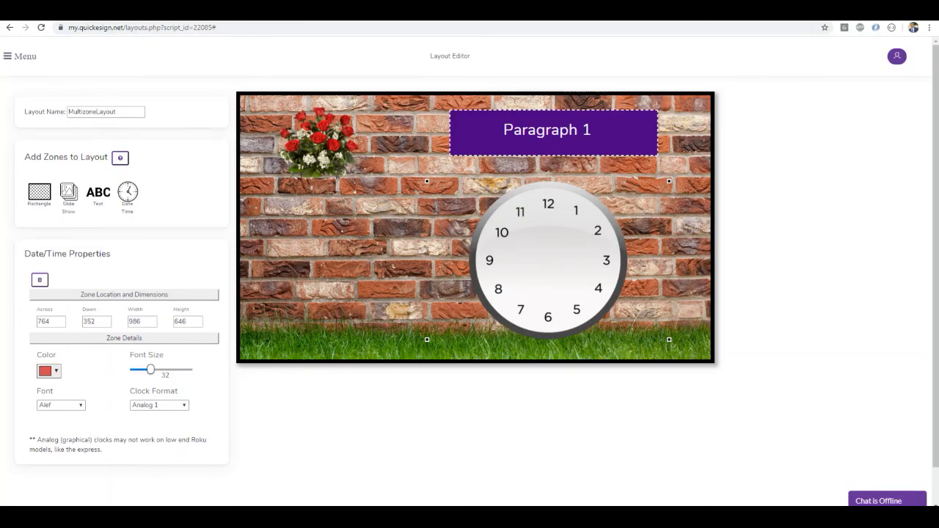
# Save the layout, exit the layout editor and go to the screens overview
pyautogui.click(9, 58)
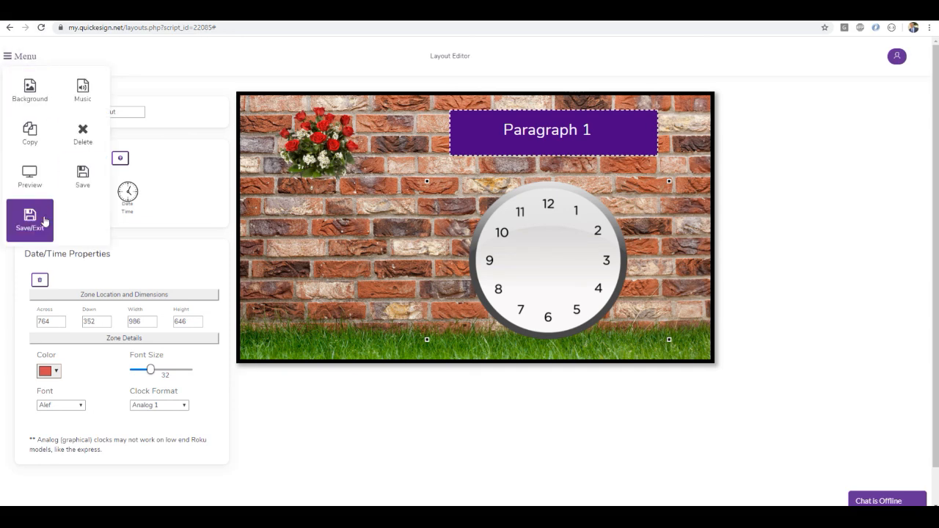
pyautogui.click(30, 229)
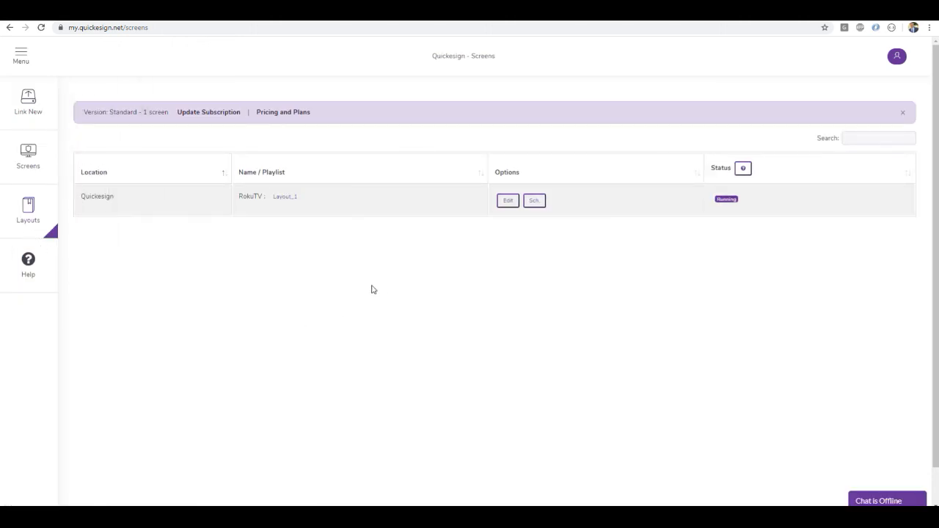
pyautogui.click(27, 210)
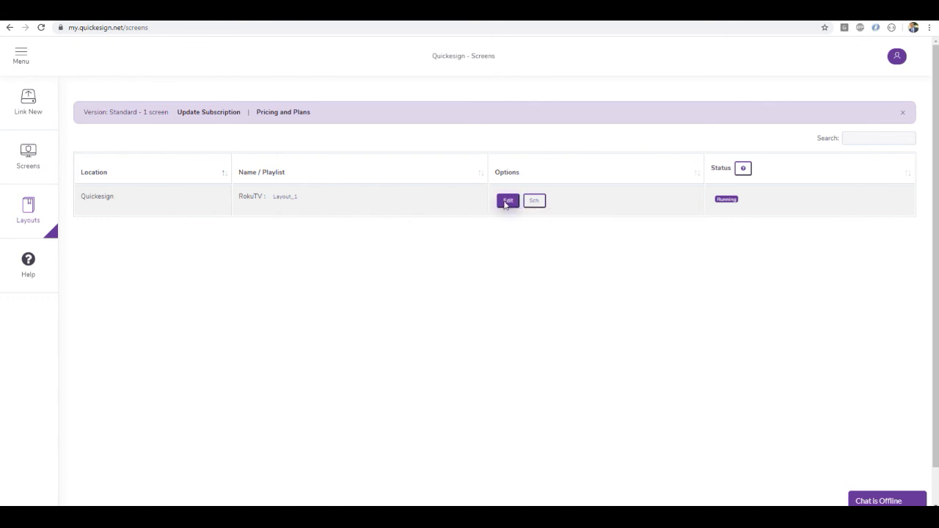
# Replace Layout 1 with MultizoneLayout in the RokuTV screen's playlist and finish editing the screen
pyautogui.click(506, 201)
pyautogui.click(337, 251)
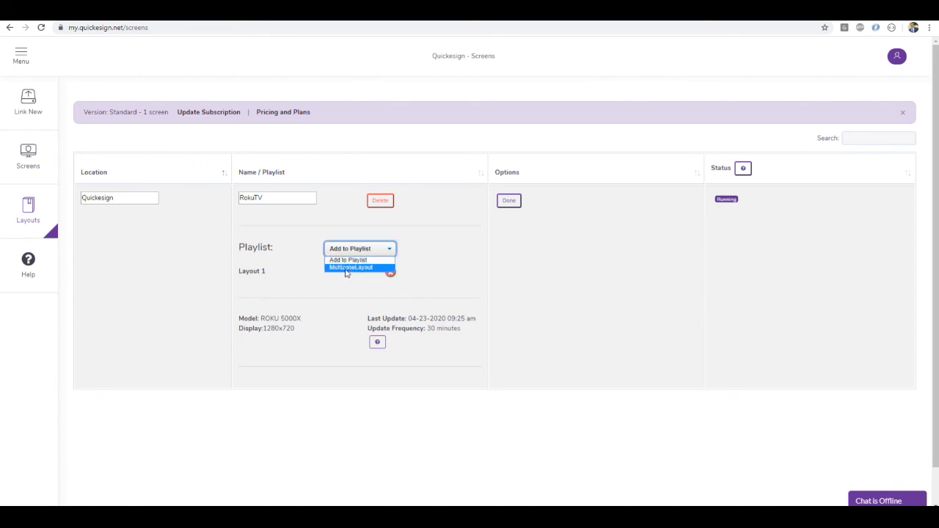
pyautogui.click(347, 268)
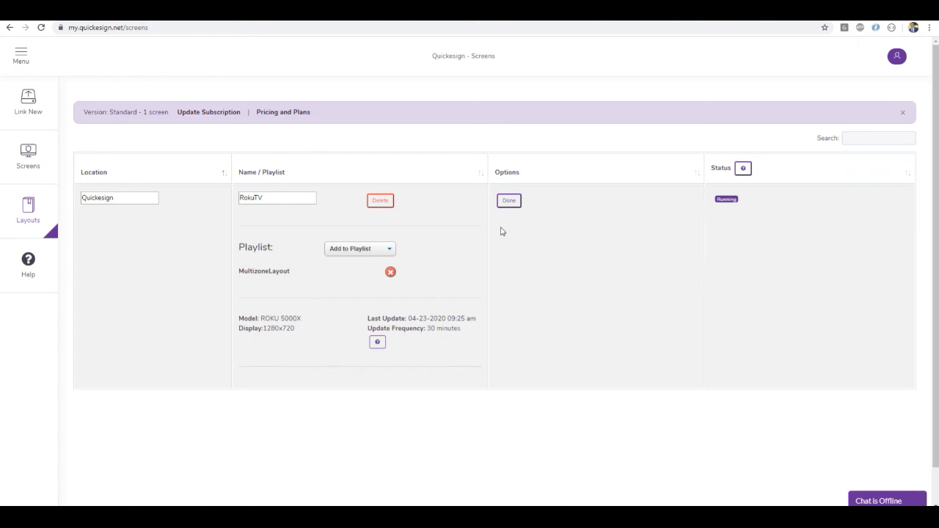
pyautogui.click(508, 201)
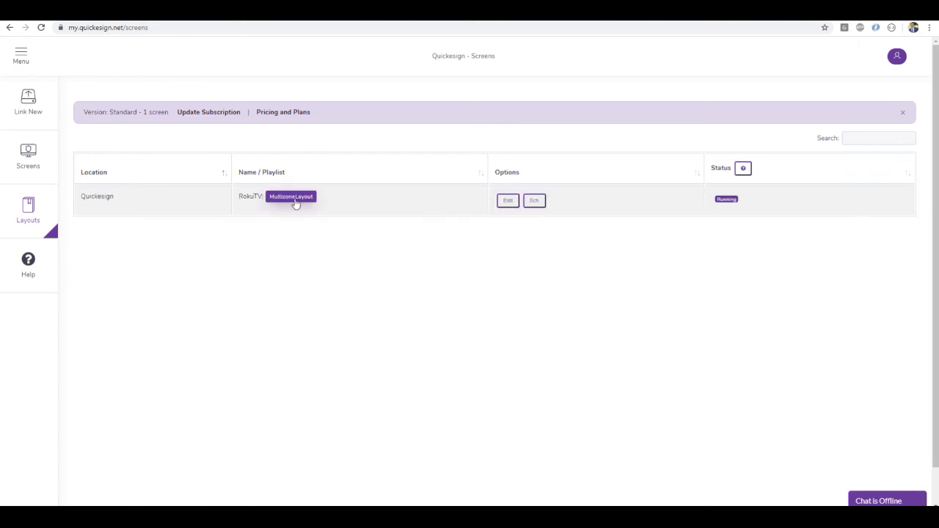